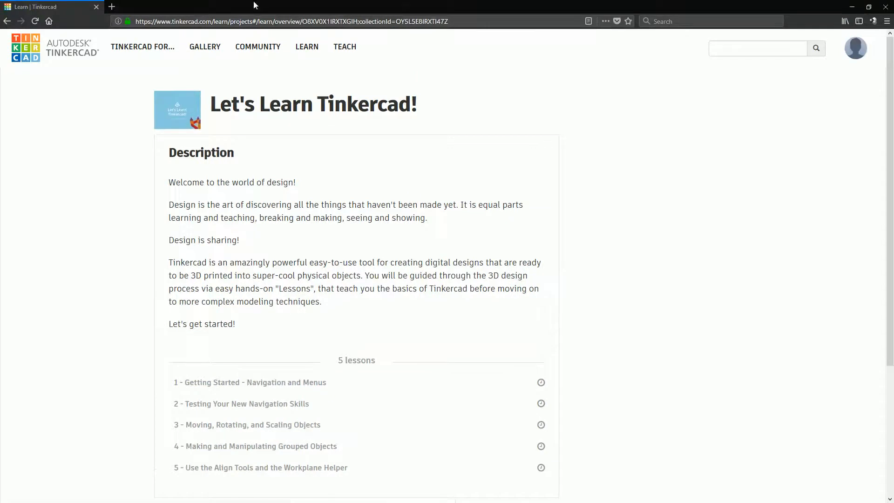
Step: Open the lesson "Getting Started - Navigation and Menus" in full screen and look over the Shortcut keys.PNG reference image
{"action": "key", "text": "F11"}
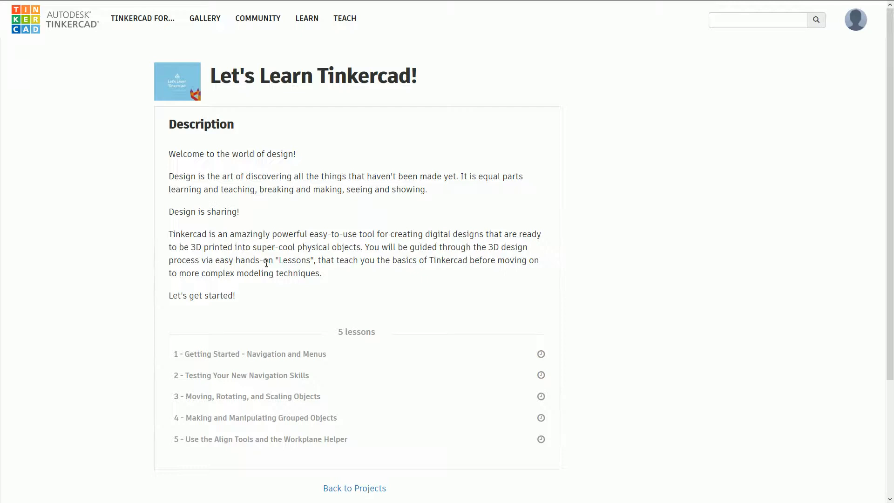
{"action": "left_click", "coordinate": [321, 360]}
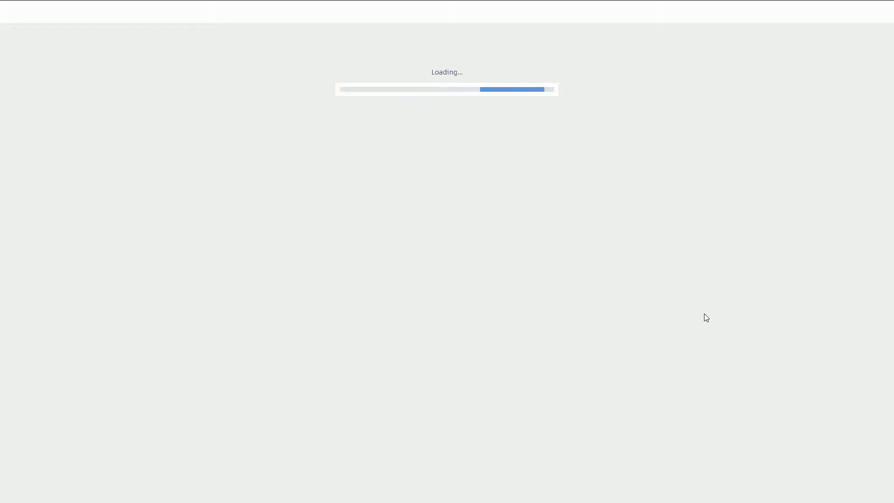
{"action": "left_click_drag", "start_coordinate": [893, 88], "coordinate": [393, 1]}
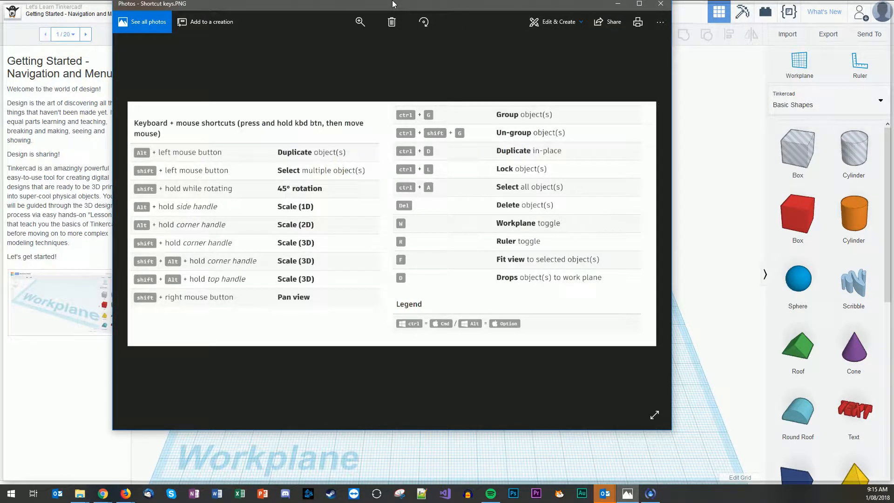
{"action": "left_click_drag", "start_coordinate": [393, 3], "coordinate": [893, 29]}
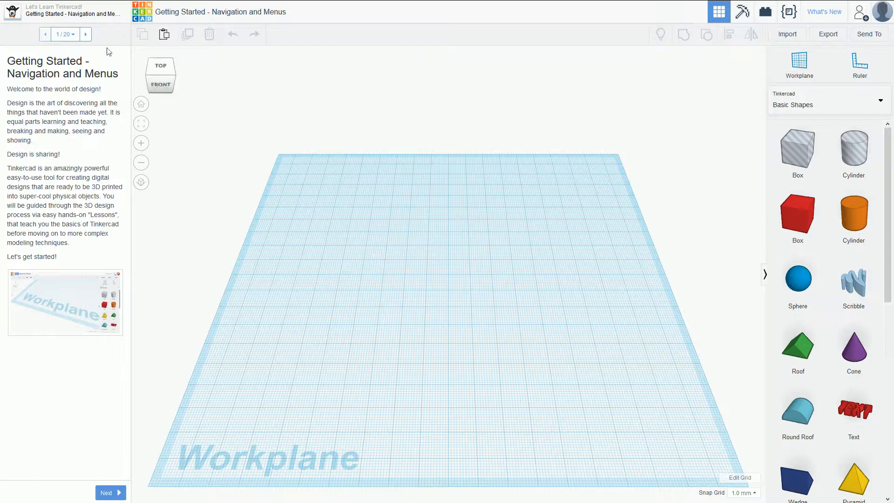
Step: Advance the lesson to step 5, The Viewcube
{"action": "left_click", "coordinate": [85, 35]}
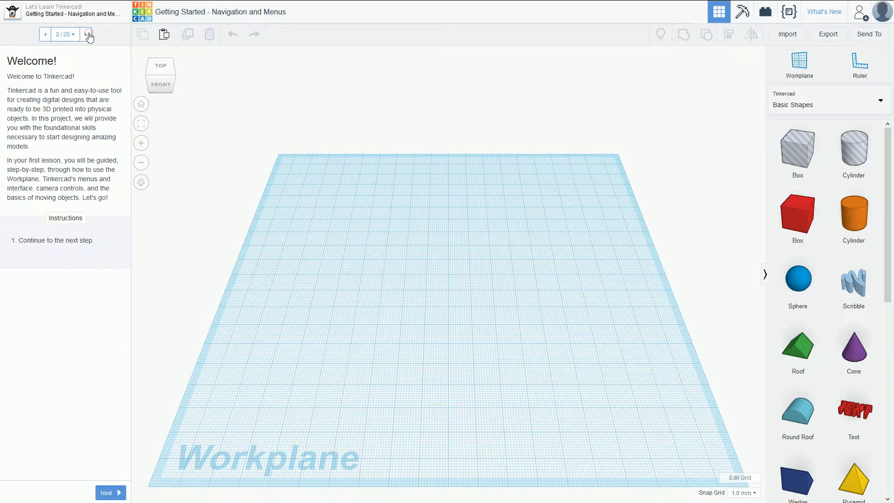
{"action": "left_click", "coordinate": [86, 35]}
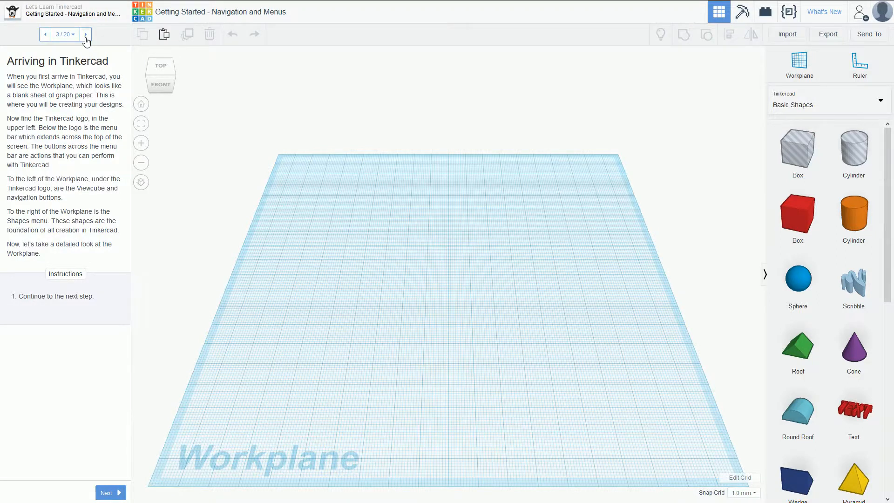
{"action": "left_click", "coordinate": [86, 38]}
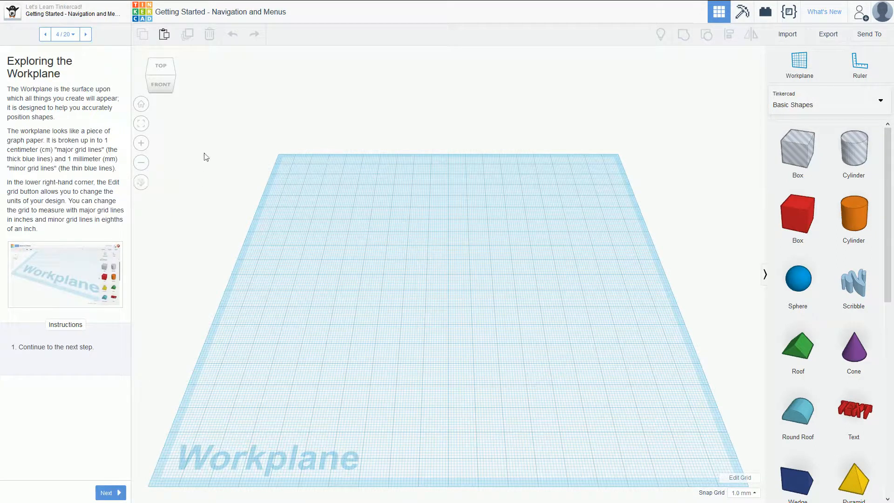
{"action": "left_click", "coordinate": [85, 35]}
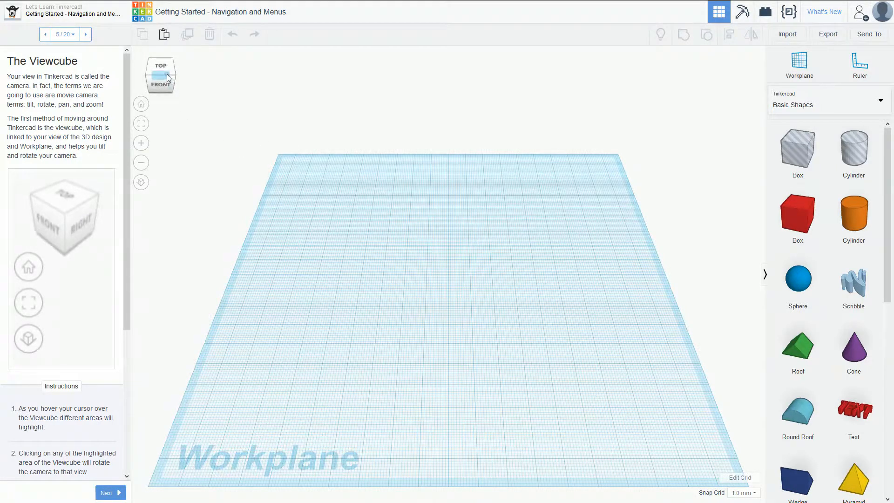
Step: Rotate the camera with the Viewcube through right, front and left-front corner views, finishing on the view between TOP and FRONT
{"action": "left_click_drag", "start_coordinate": [167, 74], "coordinate": [156, 73]}
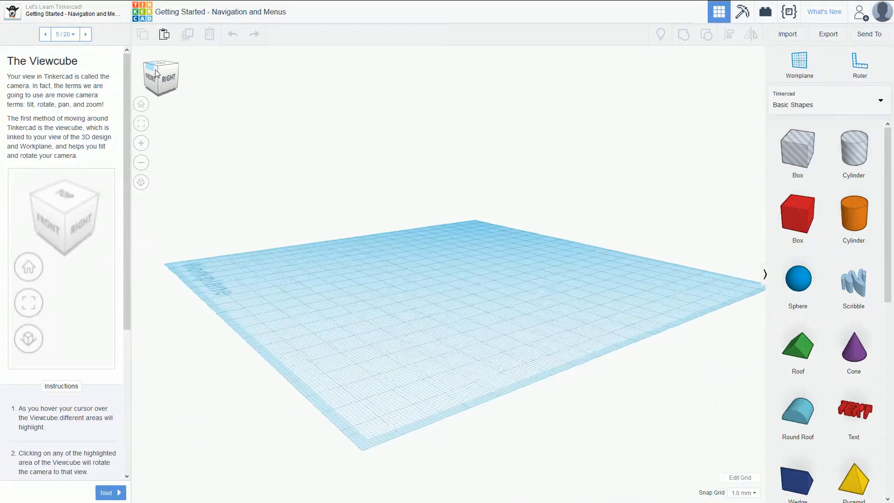
{"action": "left_click", "coordinate": [156, 73]}
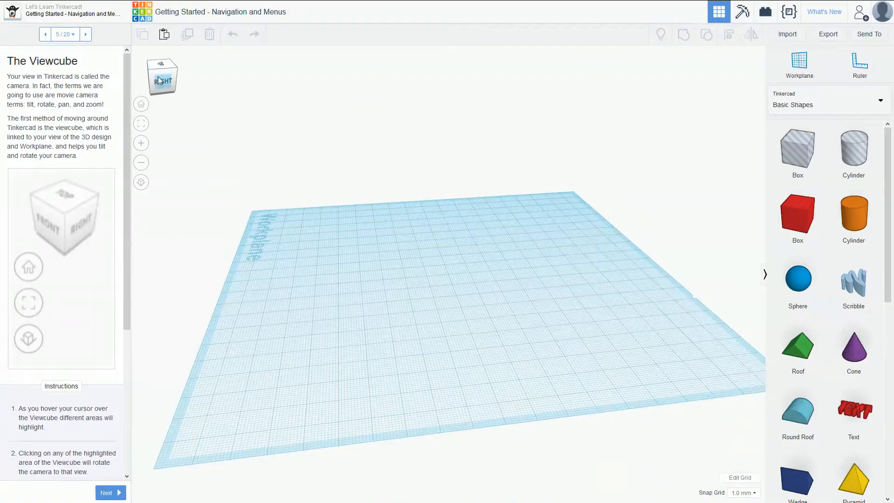
{"action": "left_click", "coordinate": [158, 81]}
{"action": "left_click", "coordinate": [146, 76]}
{"action": "left_click_drag", "start_coordinate": [160, 75], "coordinate": [160, 76]}
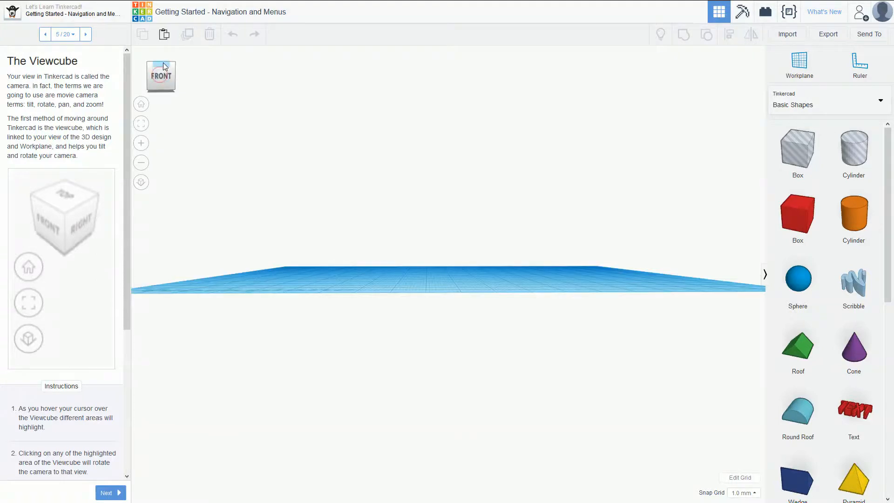
{"action": "left_click", "coordinate": [163, 65]}
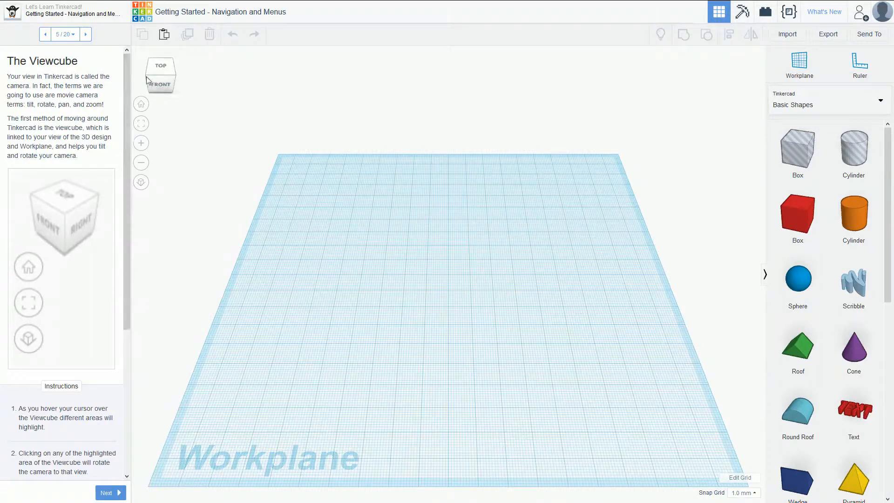
{"action": "left_click", "coordinate": [150, 80]}
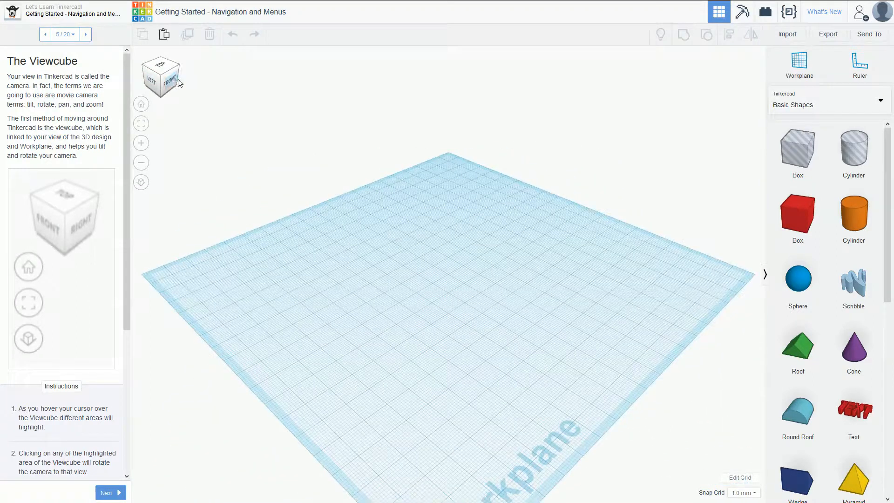
{"action": "left_click", "coordinate": [172, 81]}
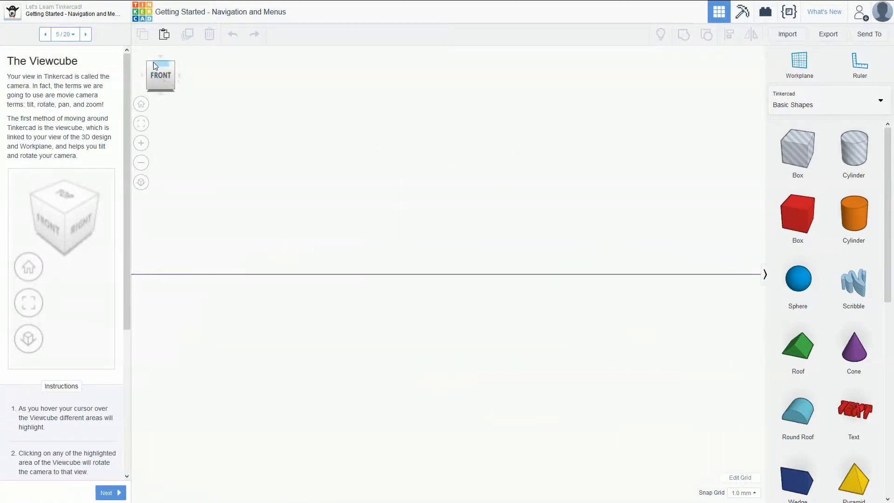
{"action": "left_click", "coordinate": [154, 62]}
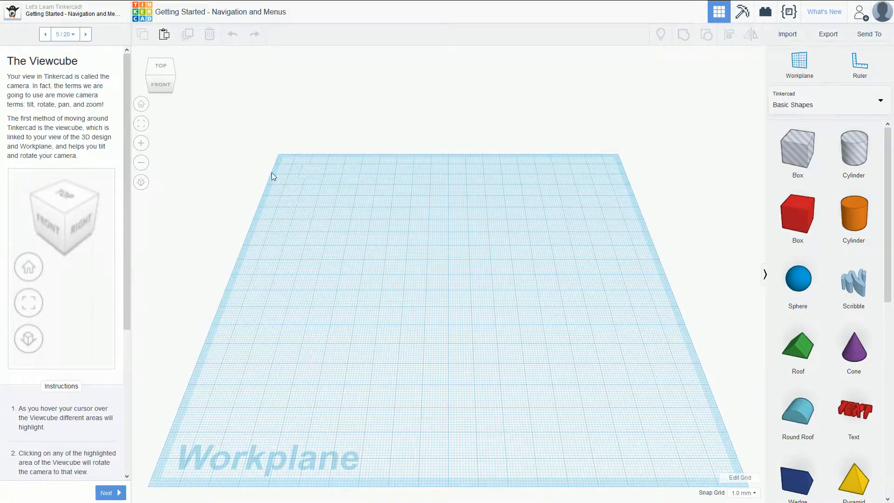
Step: Orbit the workplane freehand, restore the top-front view with the Viewcube, and read the Viewcube instructions
{"action": "right_click_drag", "start_coordinate": [265, 171], "coordinate": [305, 170]}
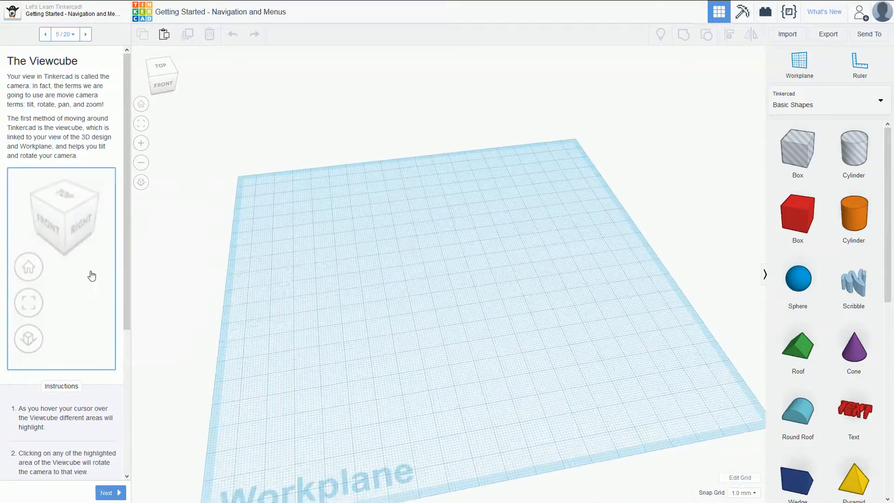
{"action": "scroll", "coordinate": [116, 249], "scroll_direction": "down", "scroll_amount": 2}
{"action": "scroll", "coordinate": [117, 249], "scroll_direction": "down", "scroll_amount": 4}
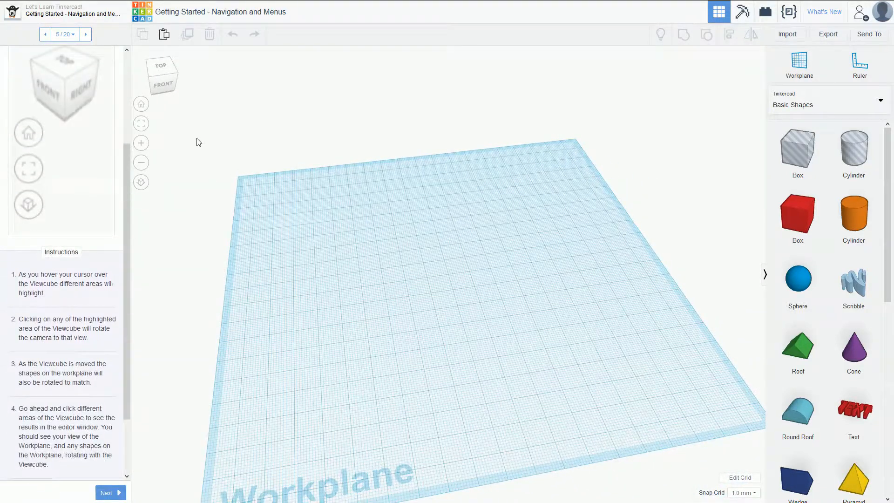
{"action": "left_click", "coordinate": [162, 74]}
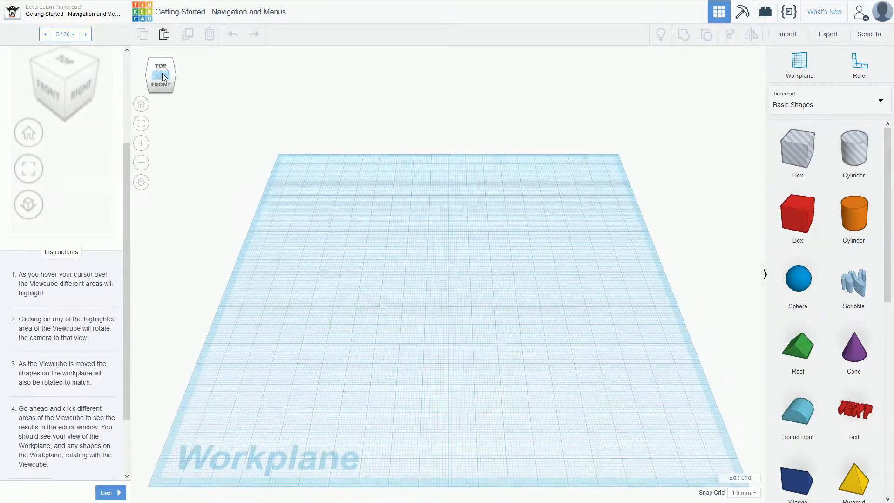
{"action": "scroll", "coordinate": [68, 255], "scroll_direction": "down", "scroll_amount": 4}
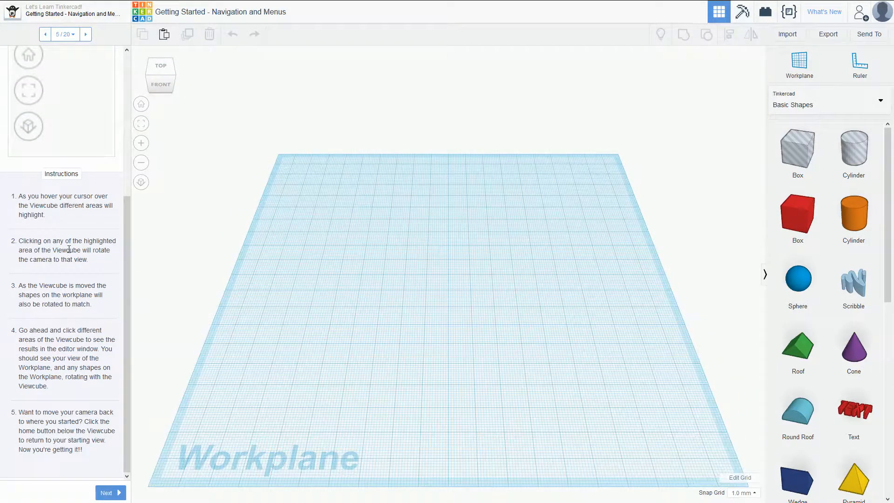
{"action": "scroll", "coordinate": [69, 251], "scroll_direction": "up", "scroll_amount": 8}
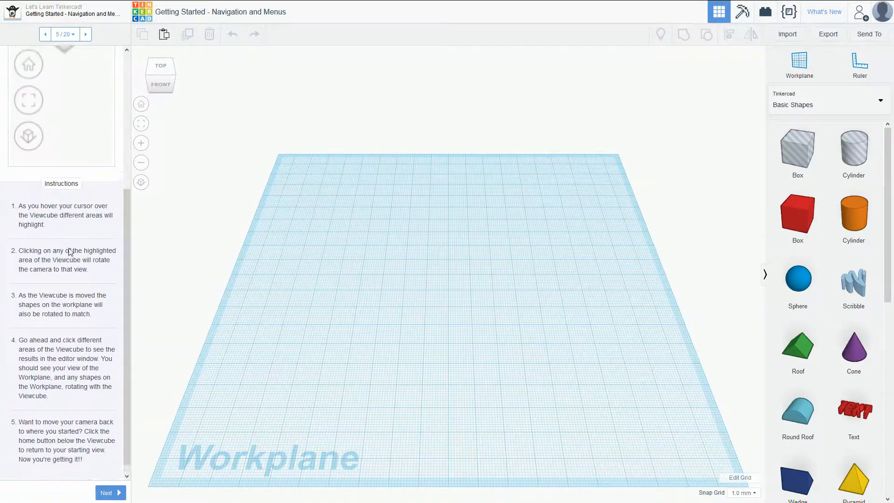
Step: Continue to lesson step 6, view the enlarged hints picture, and advance to step 7, Shapes Menu
{"action": "left_click", "coordinate": [86, 34]}
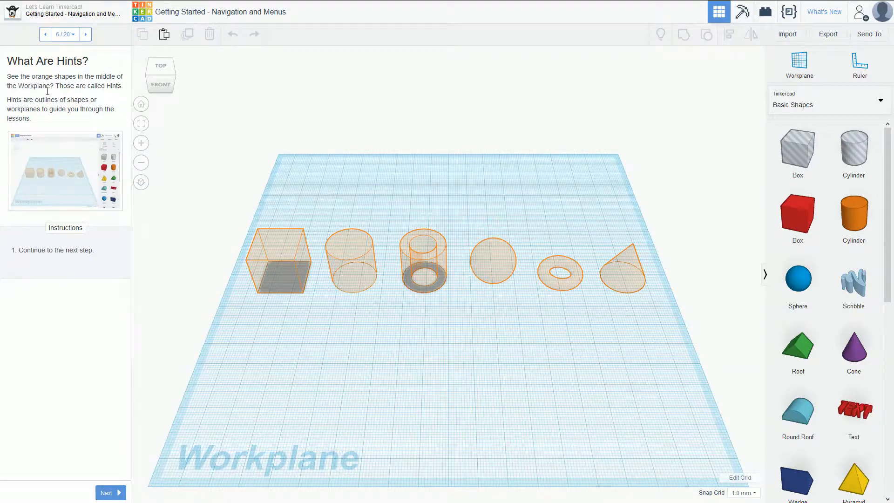
{"action": "left_click", "coordinate": [65, 157]}
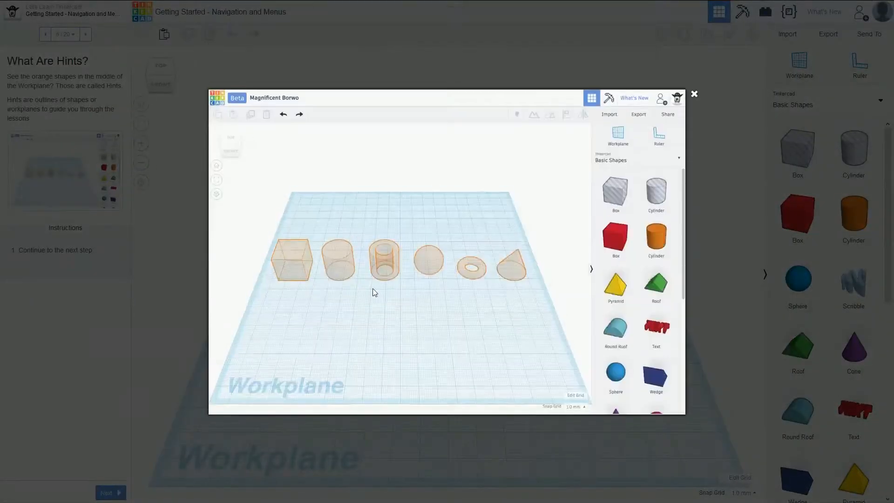
{"action": "left_click", "coordinate": [208, 284]}
{"action": "left_click", "coordinate": [107, 493]}
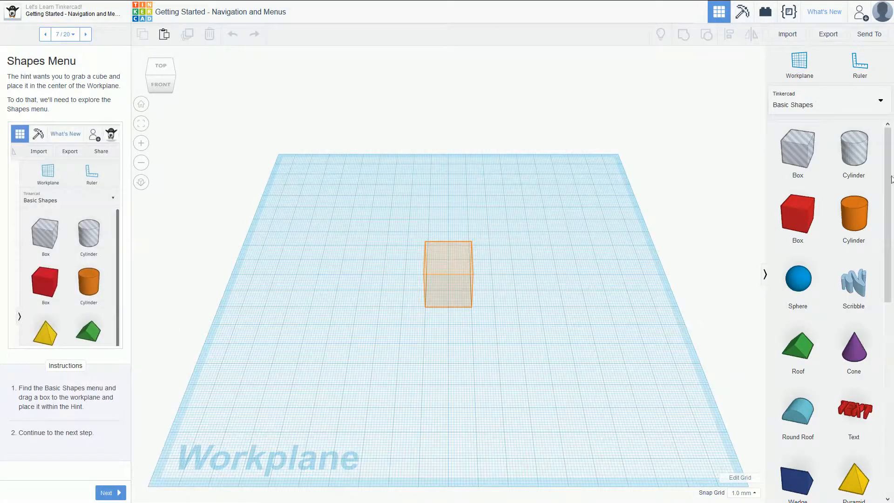
Step: Place a red Box from the Basic Shapes collection inside the orange hint at the center of the workplane
{"action": "left_click", "coordinate": [856, 106]}
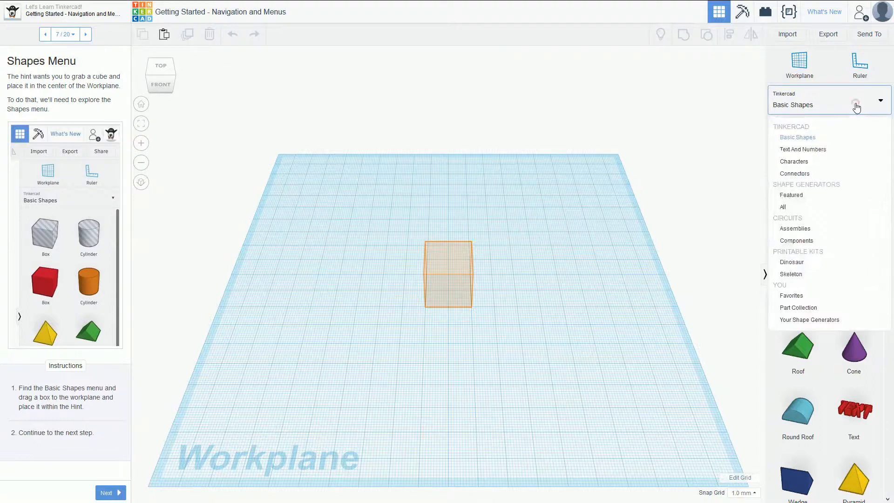
{"action": "left_click", "coordinate": [799, 137]}
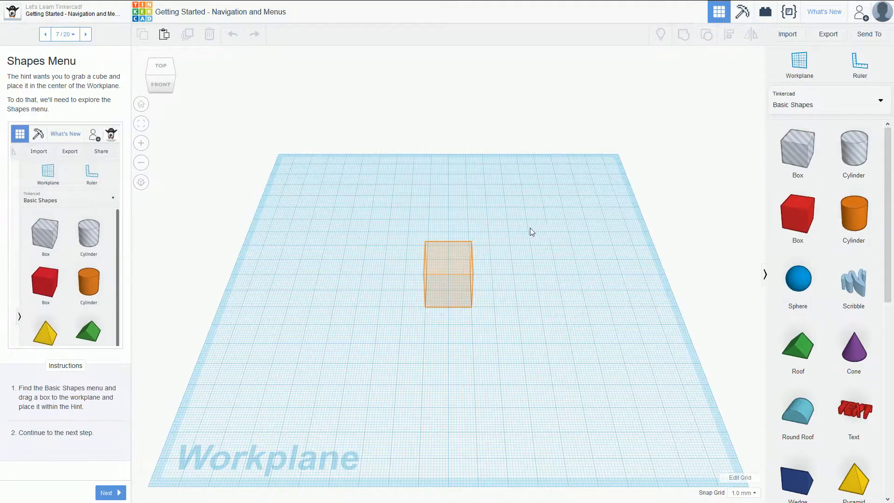
{"action": "left_click_drag", "start_coordinate": [796, 215], "coordinate": [451, 287]}
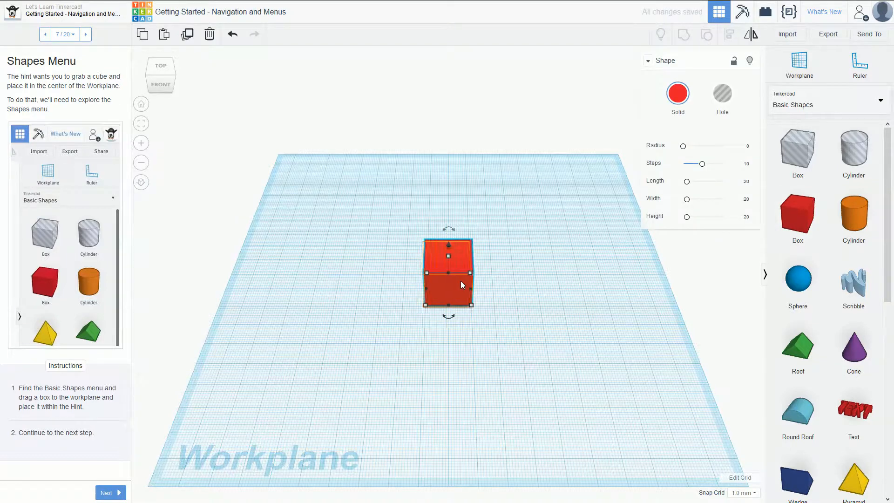
{"action": "right_click_drag", "start_coordinate": [461, 285], "coordinate": [378, 240]}
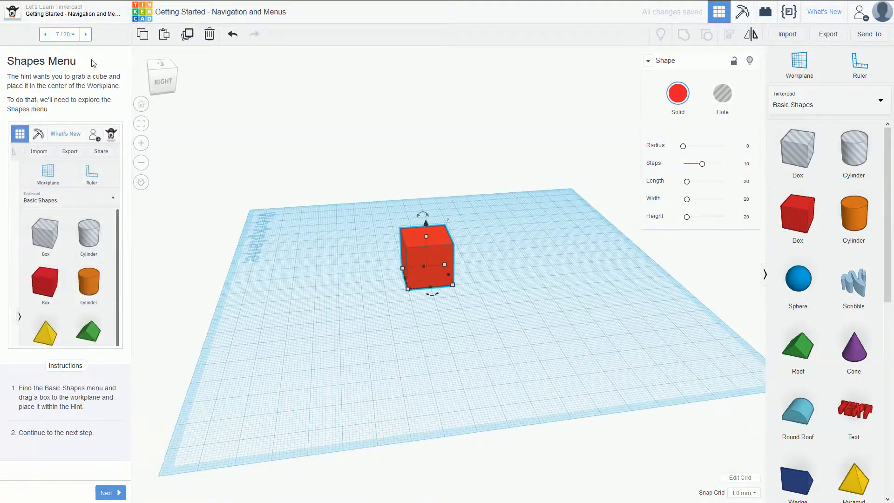
Step: Continue to lesson step 8, Viewing Your Object From All Sides, and inspect the box placement by orbiting around it
{"action": "left_click", "coordinate": [85, 34]}
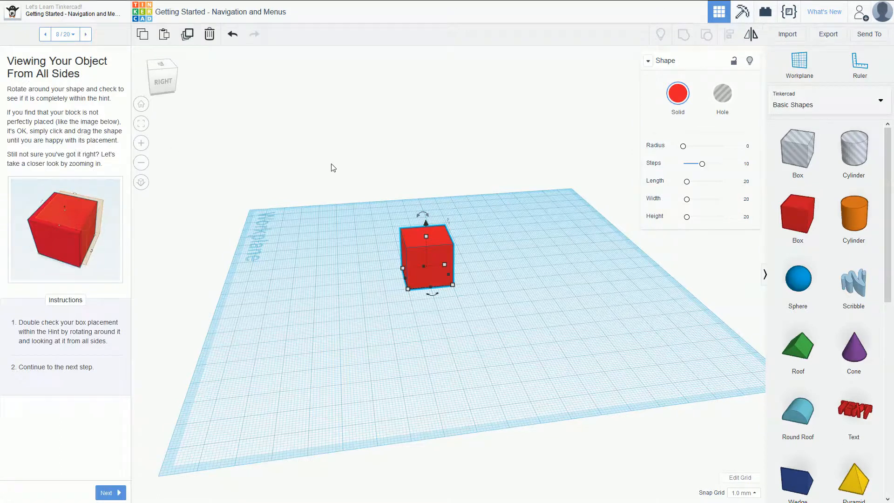
{"action": "right_click_drag", "start_coordinate": [454, 185], "coordinate": [208, 228]}
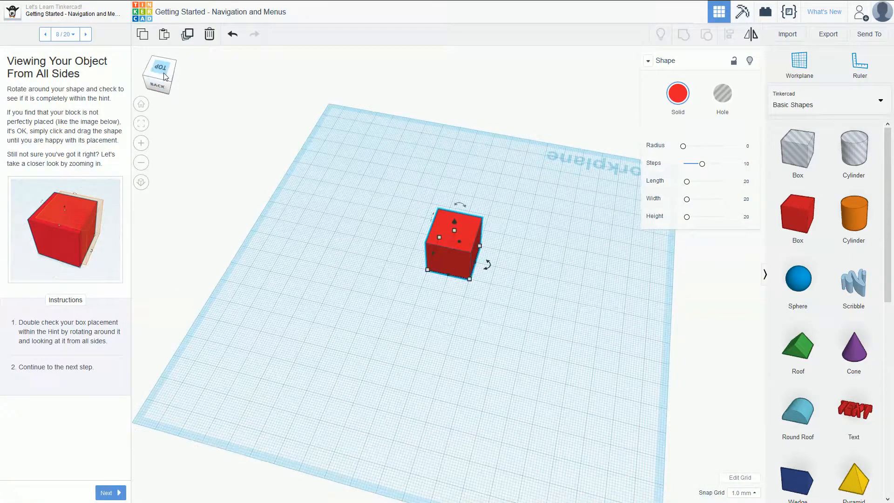
{"action": "right_click_drag", "start_coordinate": [432, 175], "coordinate": [583, 259]}
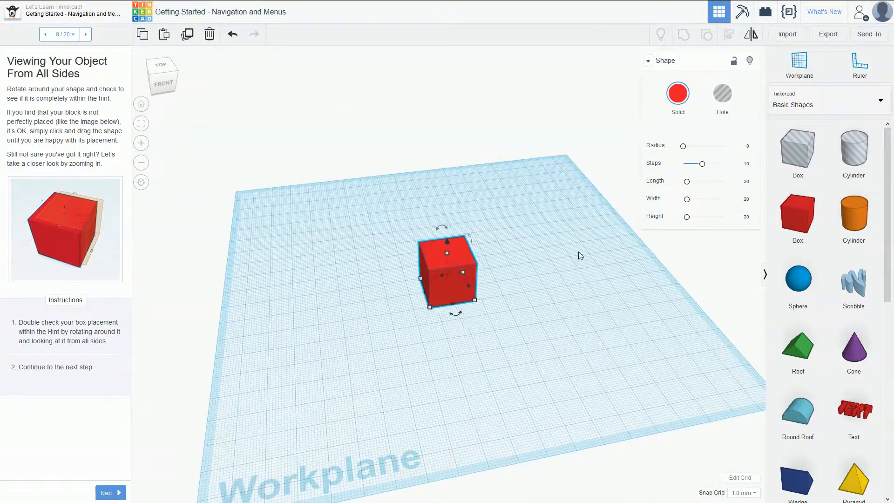
Step: Nudge the red box slightly backward and to the right on the workplane
{"action": "key", "text": "Up"}
{"action": "key", "text": "Up"}
{"action": "key", "text": "Up"}
{"action": "key", "text": "Right"}
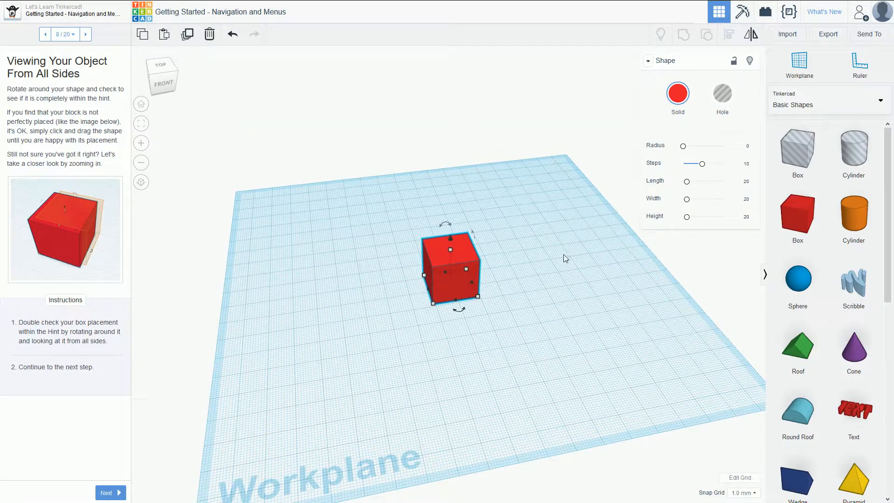
Step: Continue to lesson step 9, Zooming in on Your Object, and zoom in and out on the red box
{"action": "left_click", "coordinate": [86, 34]}
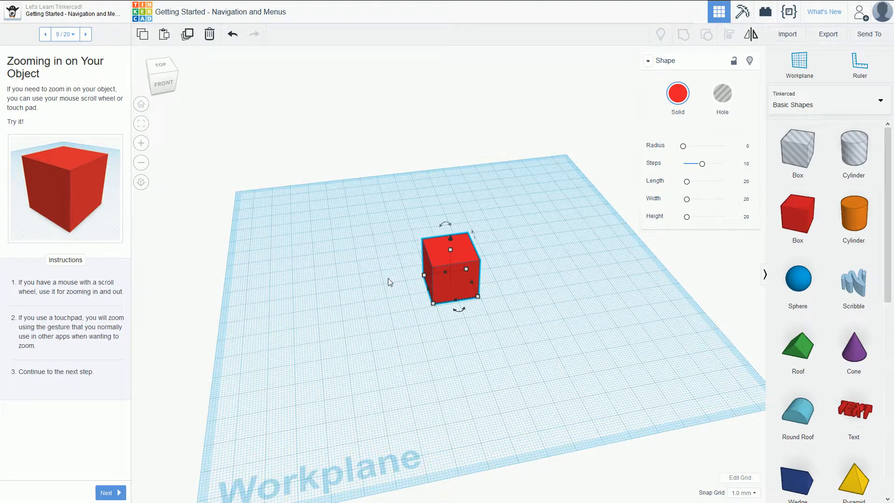
{"action": "left_click", "coordinate": [141, 143]}
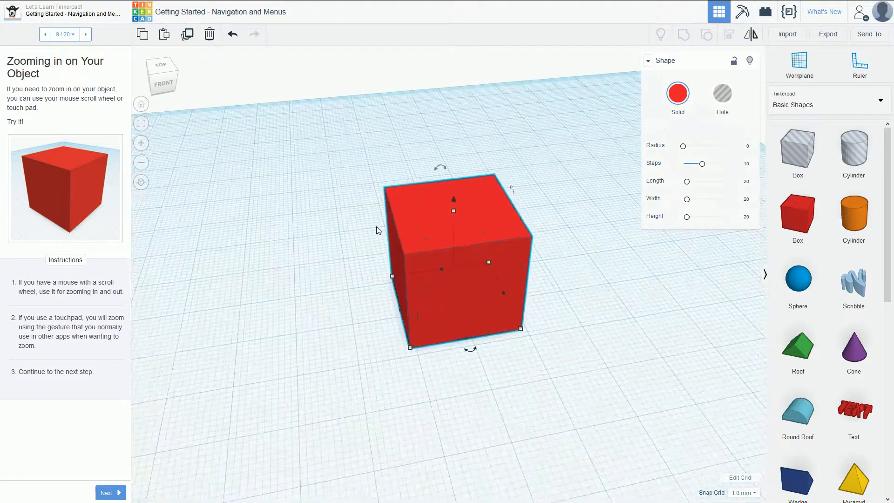
{"action": "scroll", "coordinate": [376, 227], "scroll_direction": "down", "scroll_amount": 5}
{"action": "scroll", "coordinate": [381, 287], "scroll_direction": "down", "scroll_amount": 6}
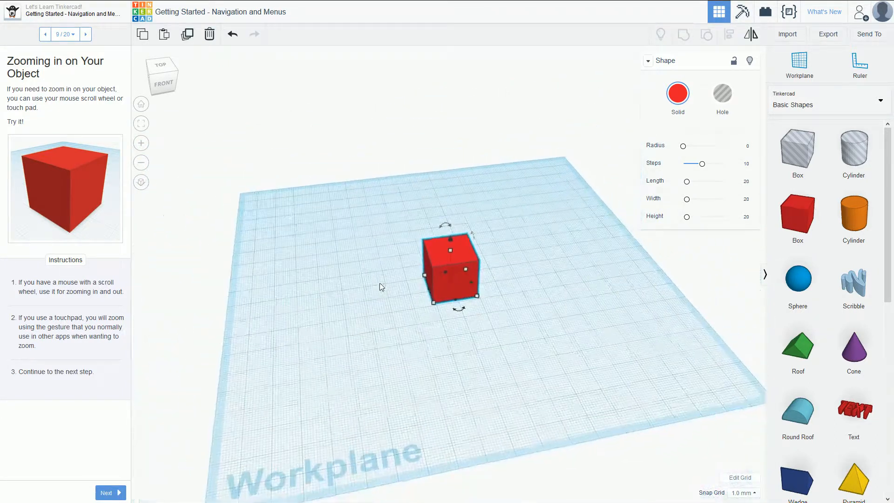
{"action": "scroll", "coordinate": [399, 282], "scroll_direction": "up", "scroll_amount": 6}
{"action": "scroll", "coordinate": [393, 283], "scroll_direction": "up", "scroll_amount": 5}
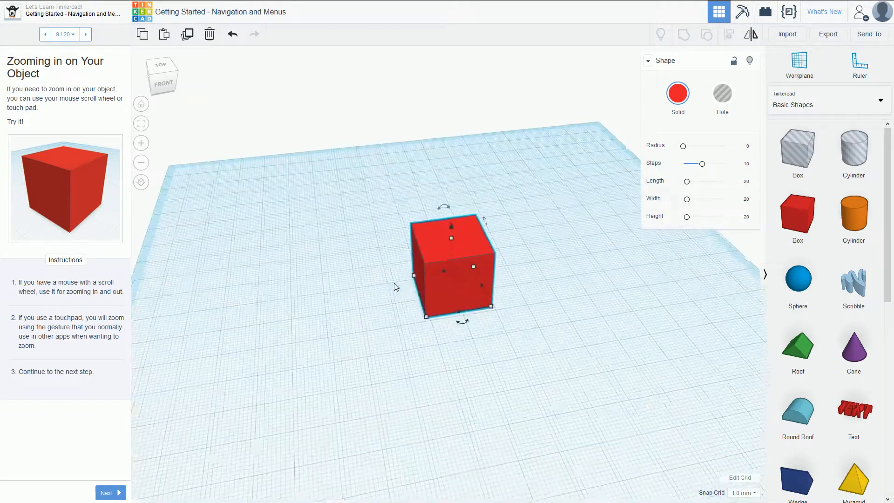
Step: Continue to lesson step 10, Controlling the Camera With Your Mouse, and practice rotating and zooming the camera around the red box
{"action": "scroll", "coordinate": [379, 284], "scroll_direction": "up", "scroll_amount": 2}
{"action": "scroll", "coordinate": [374, 281], "scroll_direction": "down", "scroll_amount": 4}
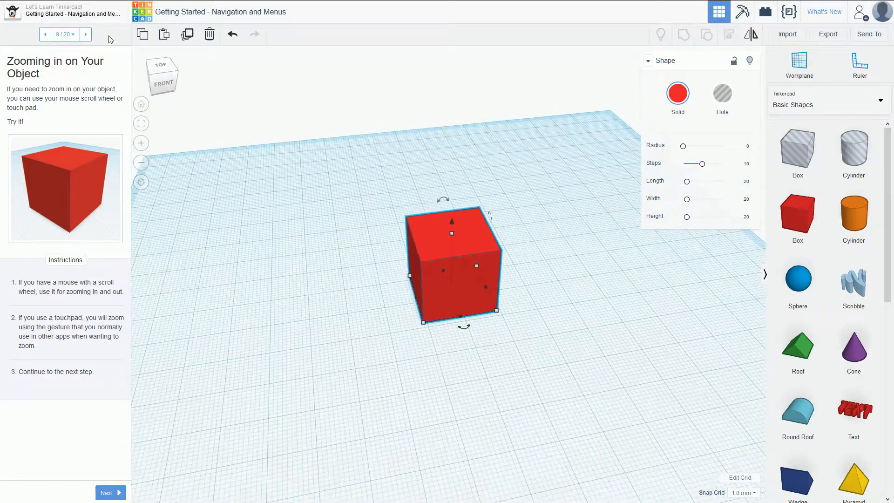
{"action": "left_click", "coordinate": [86, 36]}
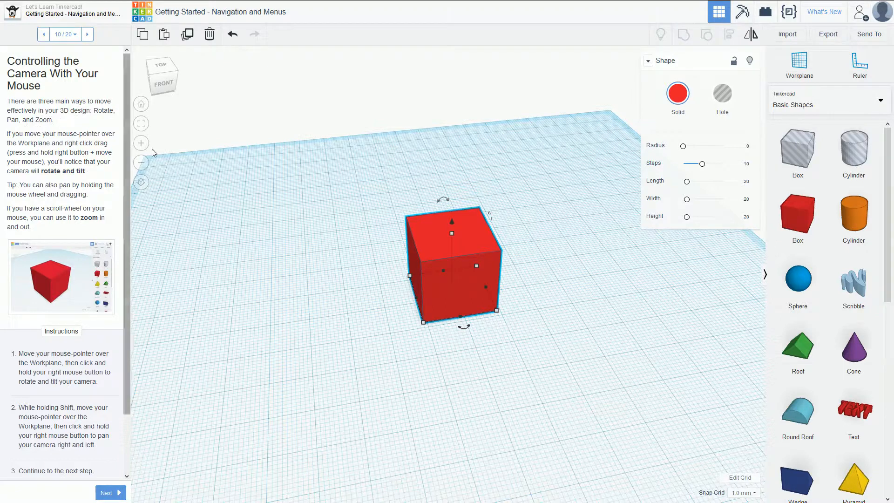
{"action": "right_click_drag", "start_coordinate": [473, 186], "coordinate": [345, 208]}
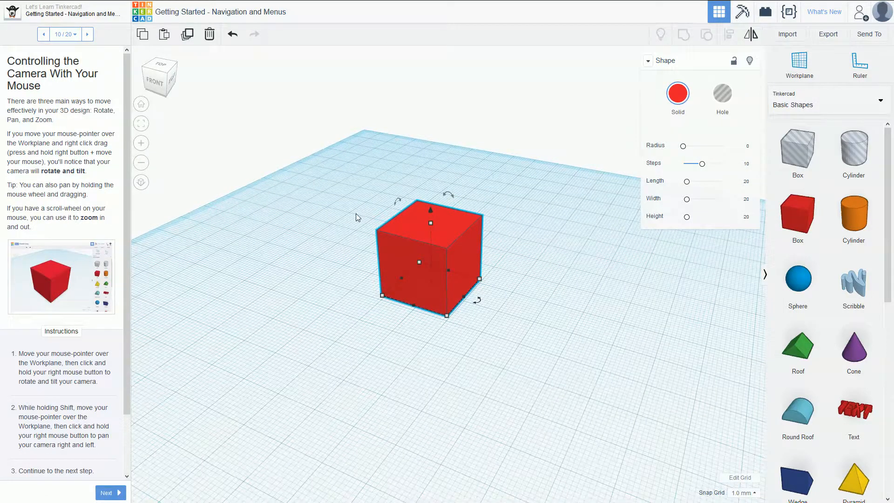
{"action": "scroll", "coordinate": [351, 216], "scroll_direction": "down", "scroll_amount": 6}
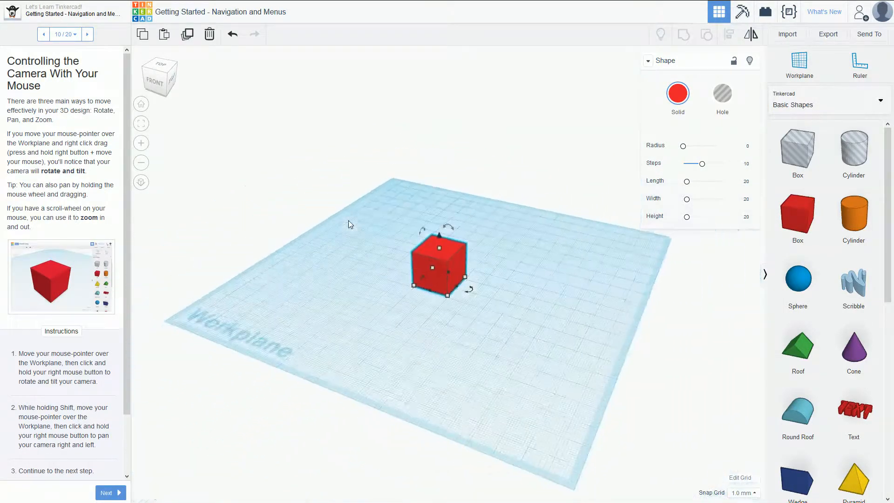
{"action": "scroll", "coordinate": [350, 224], "scroll_direction": "up", "scroll_amount": 5}
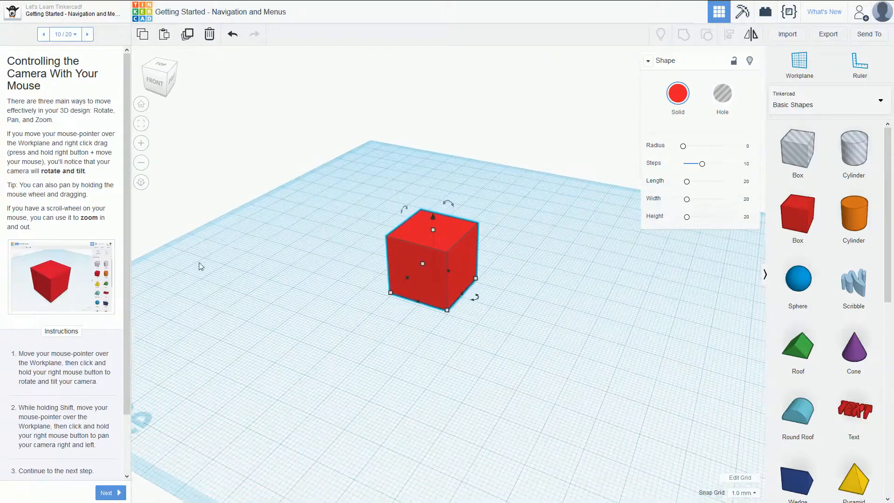
{"action": "right_click_drag", "start_coordinate": [320, 322], "coordinate": [371, 320]}
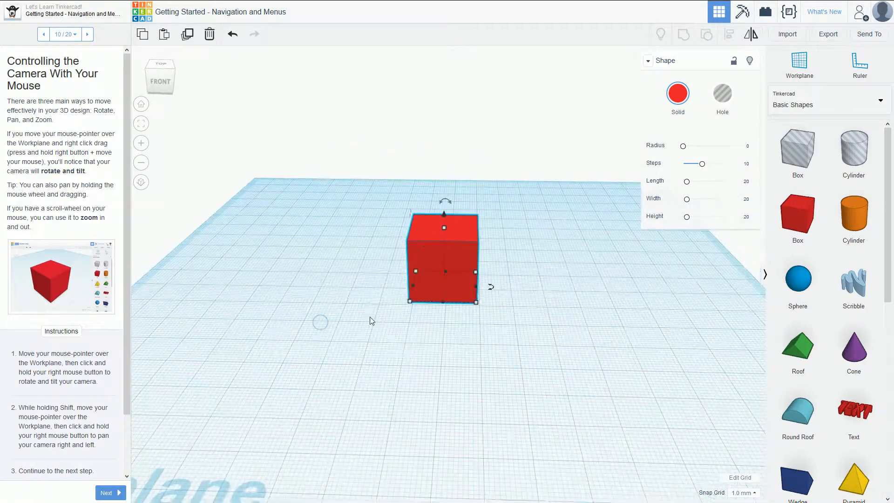
Step: Zoom in and out on the red box's front face and read the camera control instructions
{"action": "scroll", "coordinate": [396, 350], "scroll_direction": "down", "scroll_amount": 2}
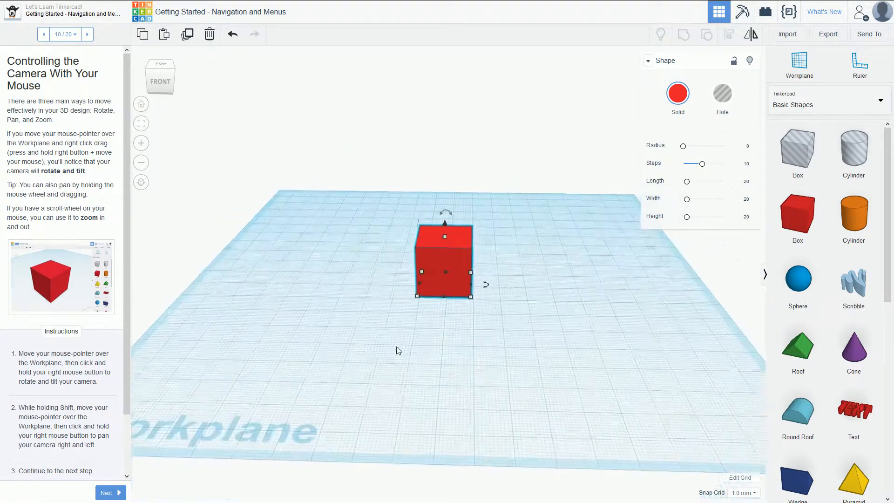
{"action": "scroll", "coordinate": [398, 349], "scroll_direction": "up", "scroll_amount": 6}
{"action": "scroll", "coordinate": [398, 347], "scroll_direction": "down", "scroll_amount": 2}
{"action": "scroll", "coordinate": [387, 346], "scroll_direction": "up", "scroll_amount": 2}
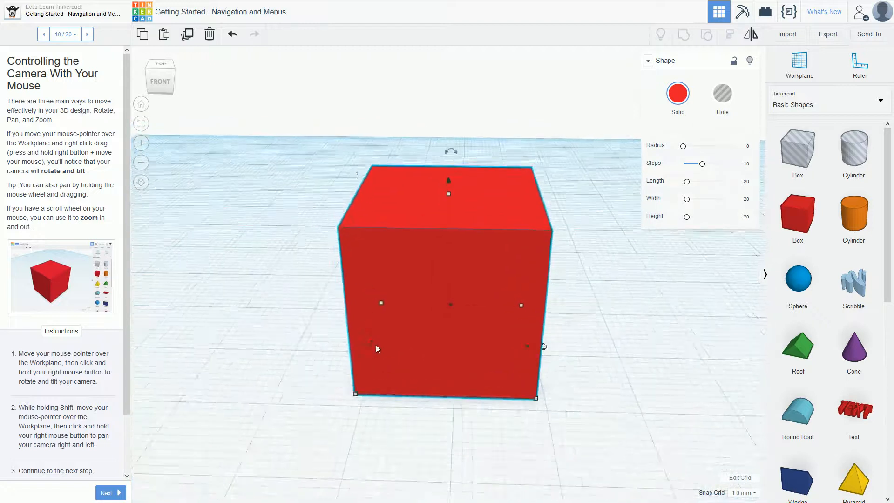
{"action": "scroll", "coordinate": [376, 345], "scroll_direction": "down", "scroll_amount": 2}
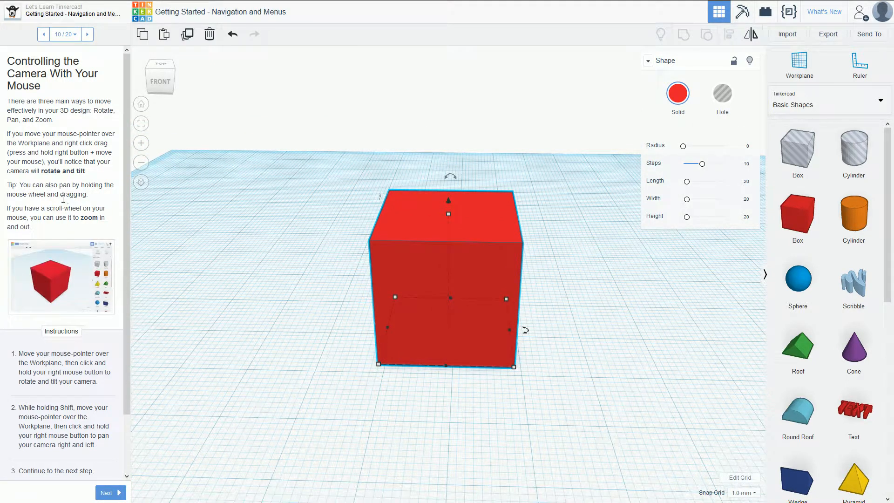
{"action": "scroll", "coordinate": [64, 200], "scroll_direction": "down", "scroll_amount": 2}
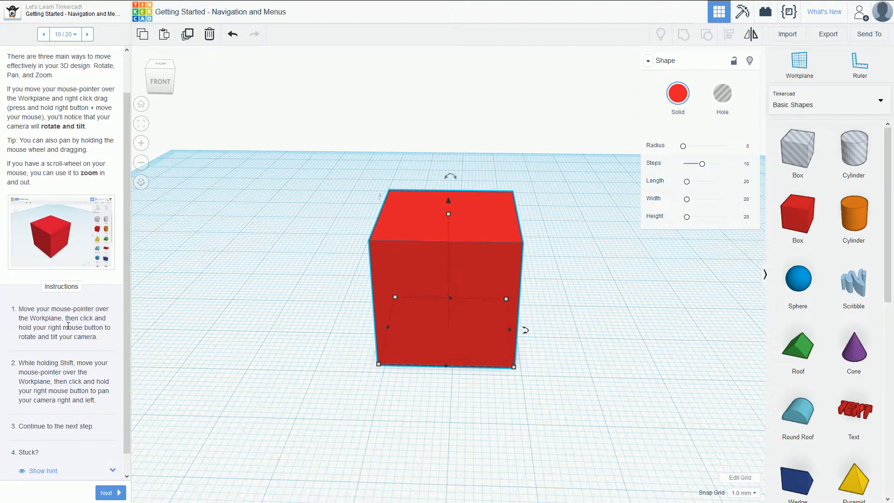
Step: Practice rotating, tilting and panning the camera around the red box, finishing with a raised view of the workplane
{"action": "right_click_drag", "start_coordinate": [201, 351], "coordinate": [200, 314]}
{"action": "scroll", "coordinate": [225, 361], "scroll_direction": "down", "scroll_amount": 3}
{"action": "right_click_drag", "start_coordinate": [345, 367], "coordinate": [224, 348]}
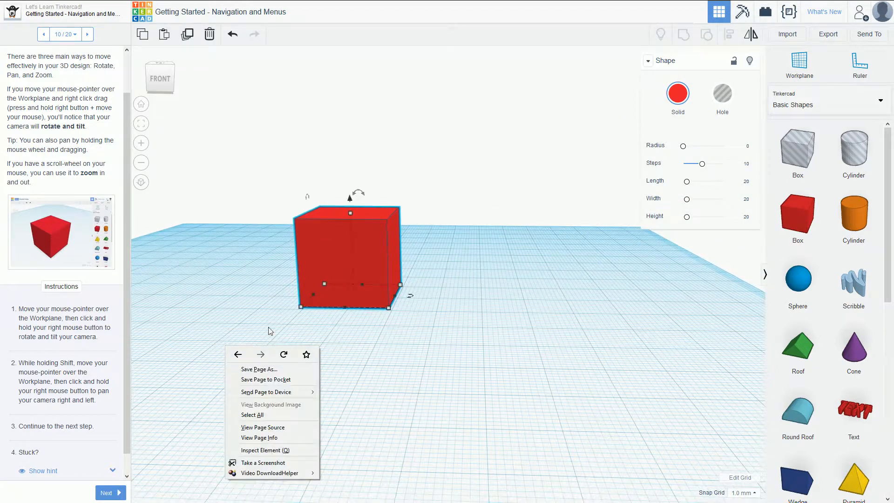
{"action": "left_click", "coordinate": [272, 245]}
{"action": "right_click_drag", "start_coordinate": [234, 252], "coordinate": [363, 238]}
{"action": "right_click_drag", "start_coordinate": [417, 208], "coordinate": [608, 223]}
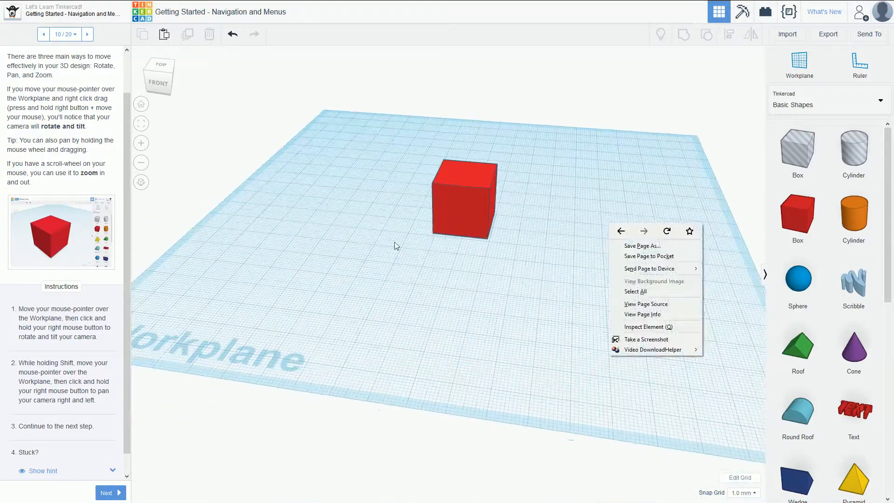
Step: Pan the camera as the lesson instructs and zoom in on the red box
{"action": "right_click_drag", "start_coordinate": [395, 242], "coordinate": [412, 284], "text": "shift"}
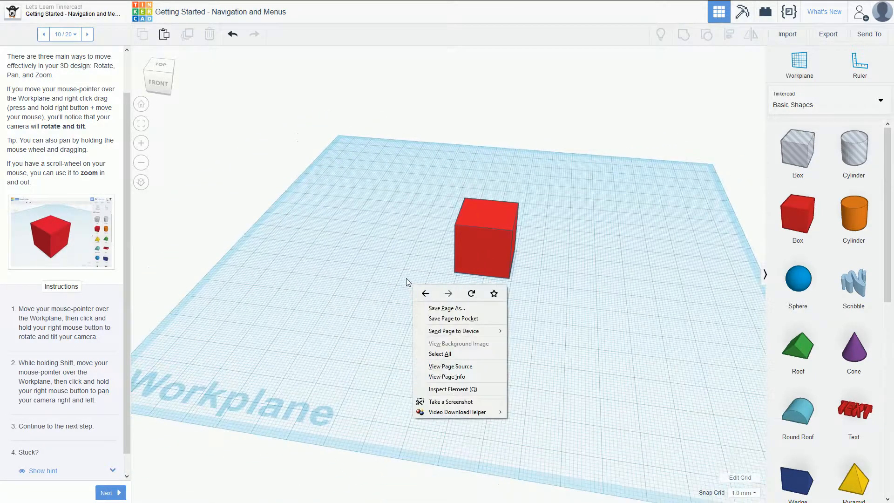
{"action": "left_click", "coordinate": [409, 210]}
{"action": "right_click_drag", "start_coordinate": [409, 210], "coordinate": [408, 224]}
{"action": "scroll", "coordinate": [406, 230], "scroll_direction": "up", "scroll_amount": 5}
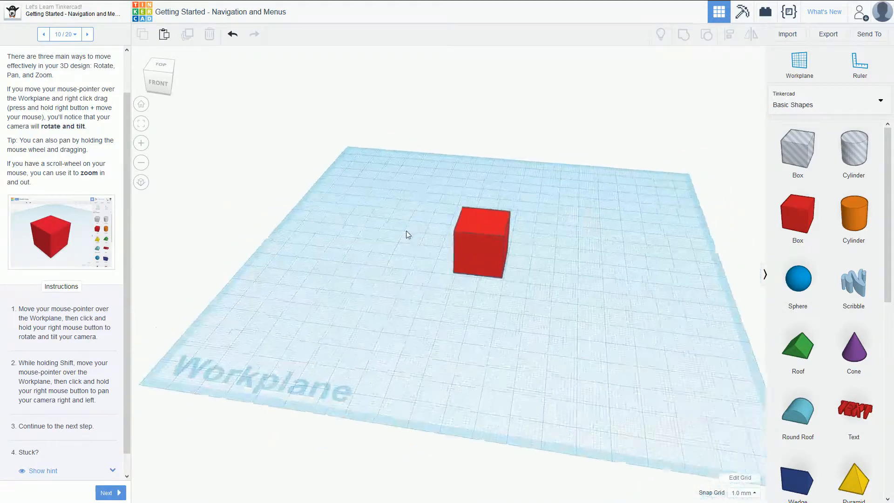
Step: Reveal the hint for the camera exercise and continue to lesson step 11, Using the Shape Window
{"action": "scroll", "coordinate": [78, 376], "scroll_direction": "down", "scroll_amount": 1}
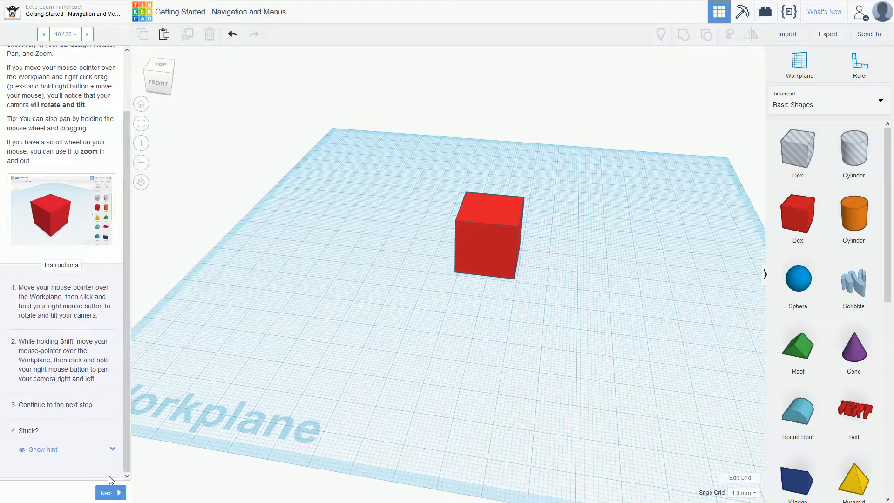
{"action": "left_click", "coordinate": [43, 449]}
{"action": "scroll", "coordinate": [70, 454], "scroll_direction": "down", "scroll_amount": 1}
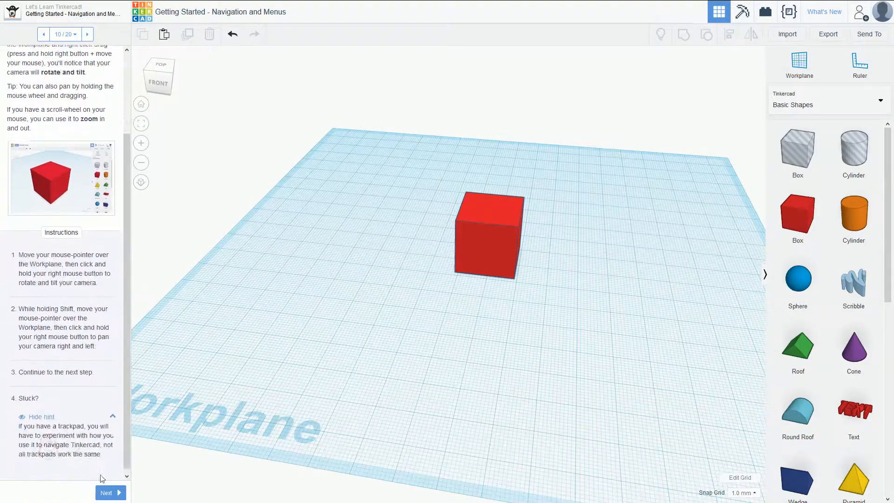
{"action": "left_click", "coordinate": [105, 492]}
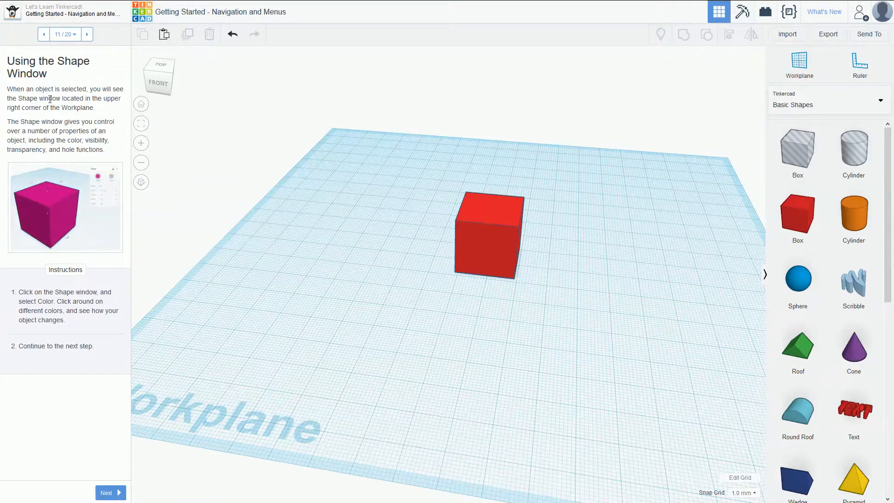
Step: Change the red box's solid color to the bright magenta preset
{"action": "left_click", "coordinate": [494, 234]}
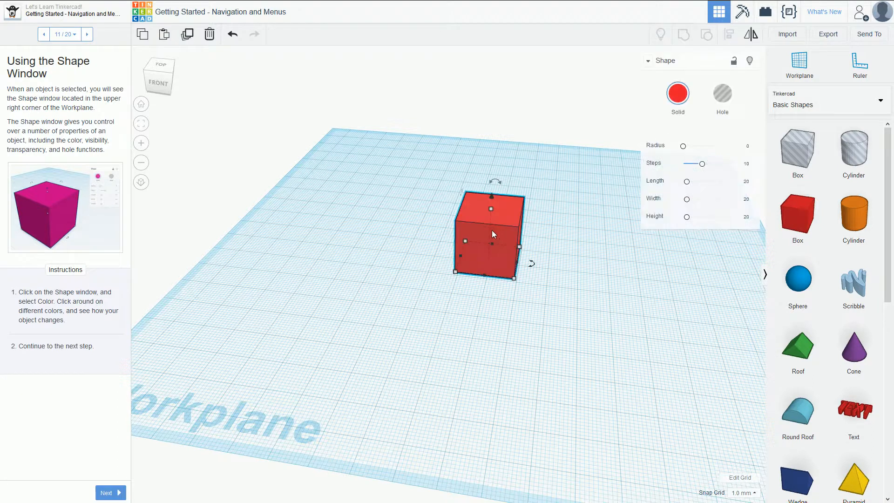
{"action": "left_click", "coordinate": [690, 107]}
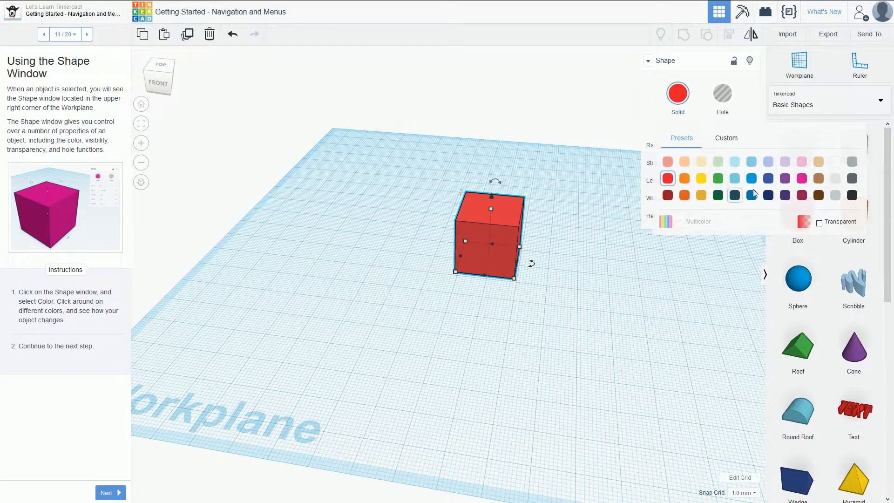
{"action": "left_click", "coordinate": [801, 178]}
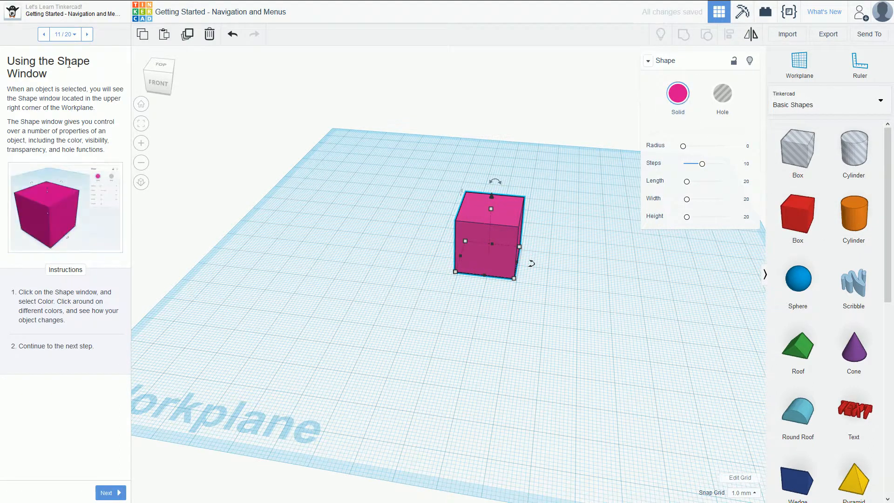
Step: Continue to lesson step 12, Working With Shapes in 3D Space, and place a Sphere inside the orange hint beside the box
{"action": "left_click", "coordinate": [86, 37]}
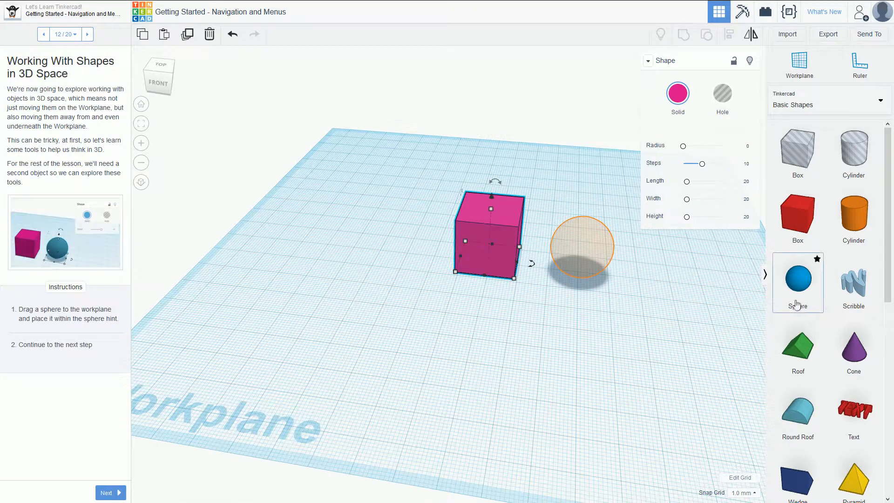
{"action": "left_click_drag", "start_coordinate": [798, 286], "coordinate": [580, 275]}
{"action": "right_click_drag", "start_coordinate": [666, 268], "coordinate": [463, 237]}
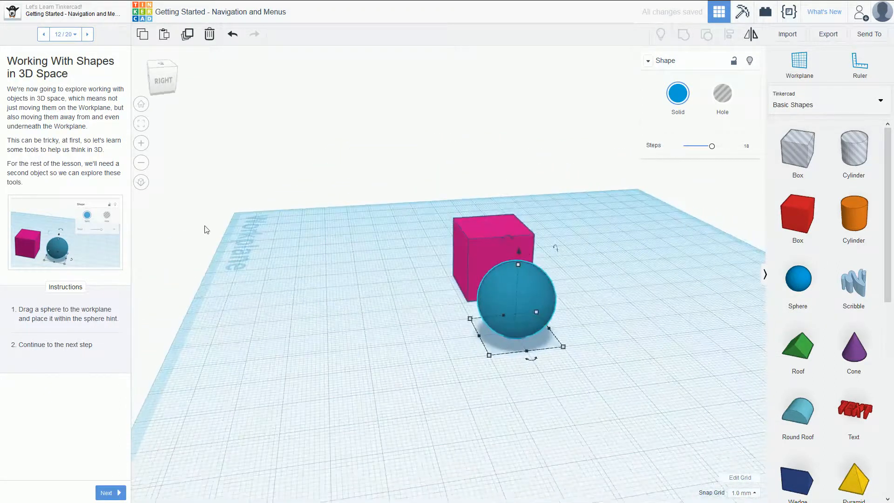
Step: Continue to lesson step 13, The 3D Modeler's Salute!, and examine the enlarged hand picture and axis instructions
{"action": "left_click", "coordinate": [100, 494]}
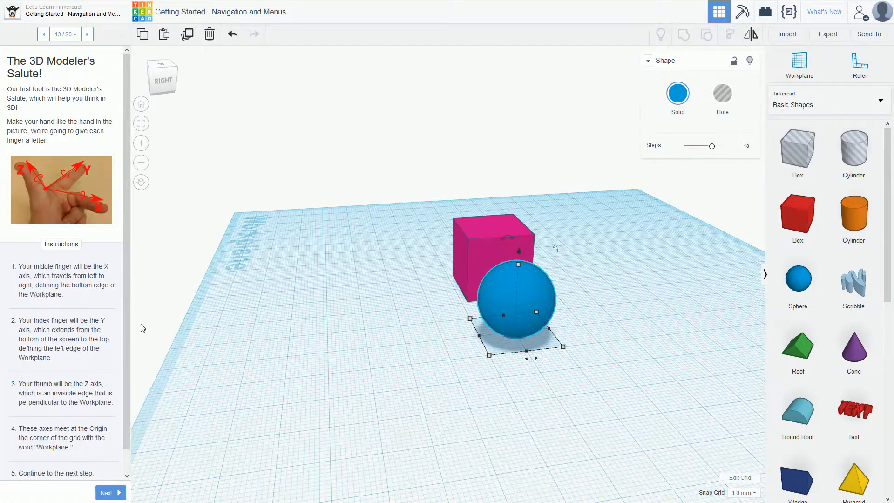
{"action": "left_click", "coordinate": [82, 199]}
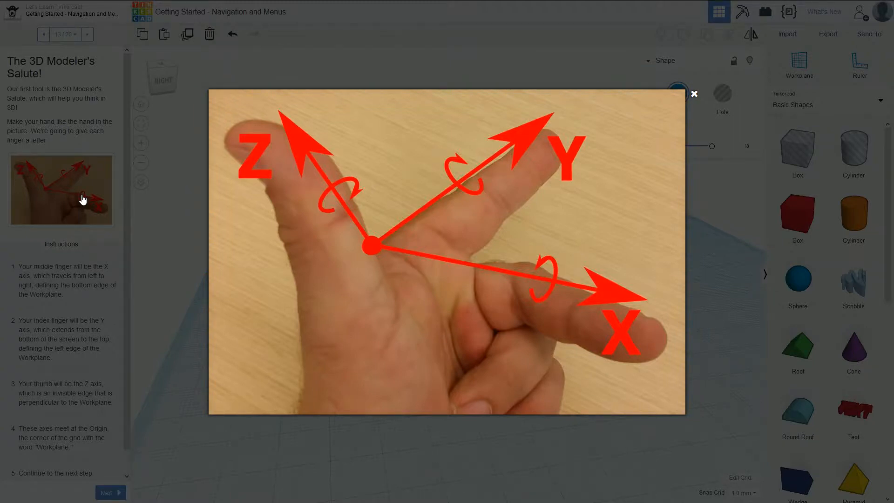
{"action": "left_click", "coordinate": [168, 249]}
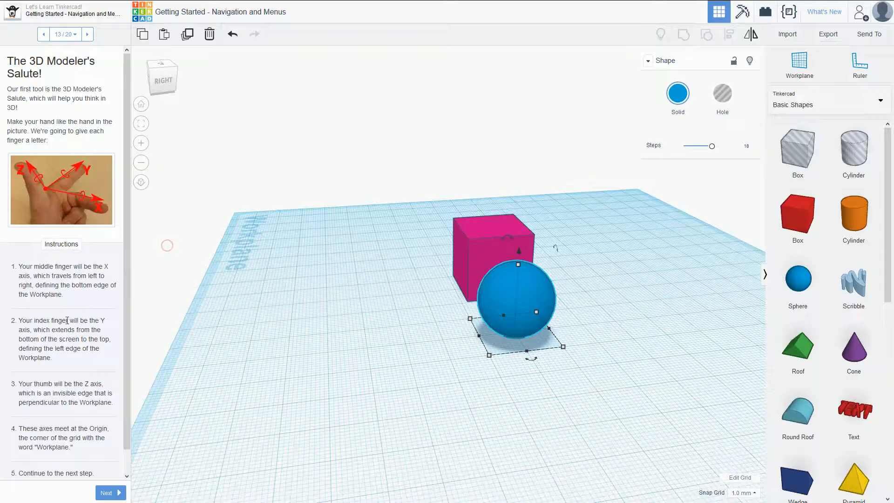
{"action": "scroll", "coordinate": [87, 432], "scroll_direction": "down", "scroll_amount": 1}
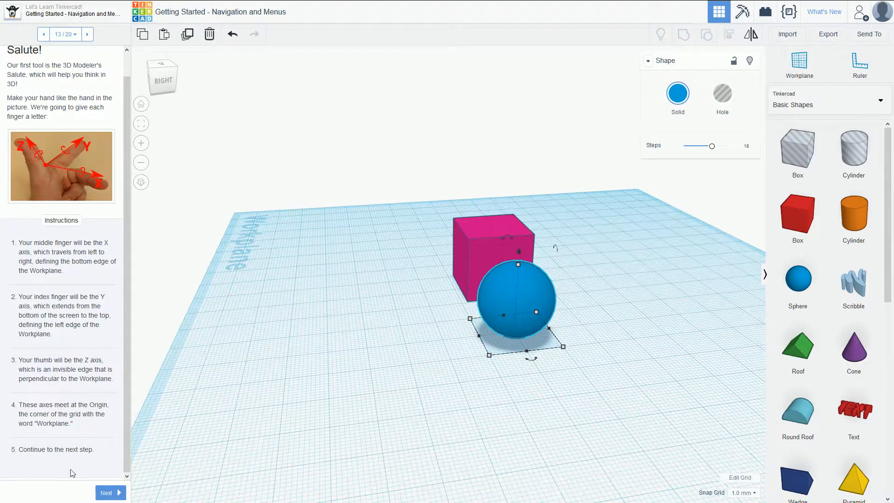
Step: Continue to lesson step 14 about translation and orbit the view to see the sphere in front of the box
{"action": "left_click", "coordinate": [106, 492]}
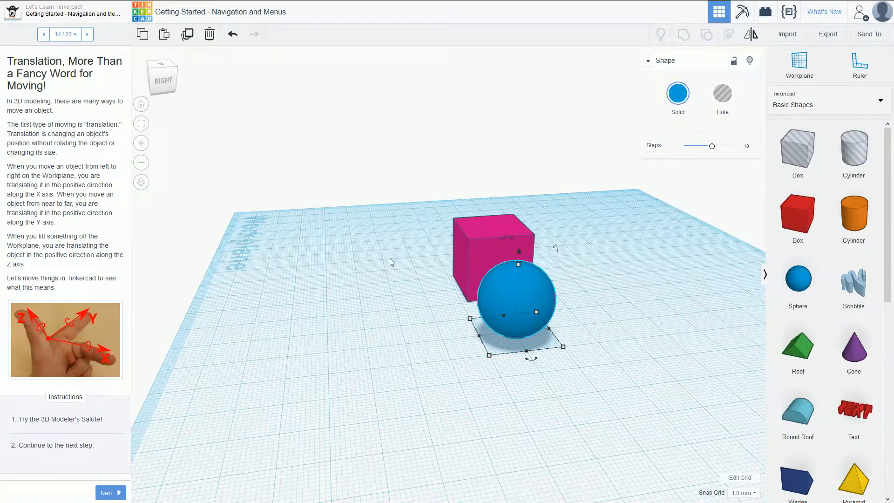
{"action": "right_click_drag", "start_coordinate": [389, 269], "coordinate": [313, 264]}
{"action": "right_click_drag", "start_coordinate": [354, 222], "coordinate": [420, 194]}
{"action": "left_click", "coordinate": [306, 209]}
{"action": "left_click", "coordinate": [306, 209]}
Step: Select the blue sphere and nudge it back and forth across the workplane, leaving it slightly nearer and farther right
{"action": "left_click", "coordinate": [482, 270]}
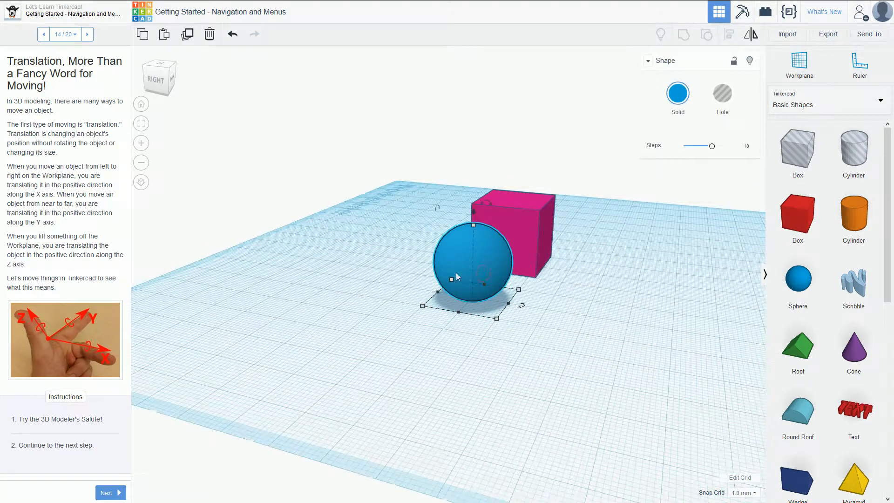
{"action": "key", "text": "Left"}
{"action": "key", "text": "Left"}
{"action": "key", "text": "Left"}
{"action": "key", "text": "Right"}
{"action": "key", "text": "Right"}
{"action": "key", "text": "Right"}
{"action": "key", "text": "Down"}
{"action": "key", "text": "Down"}
{"action": "key", "text": "Left"}
{"action": "key", "text": "Left"}
{"action": "key", "text": "Right"}
{"action": "key", "text": "Right"}
{"action": "key", "text": "Right"}
{"action": "key", "text": "Right"}
{"action": "key", "text": "Right"}
{"action": "key", "text": "Right"}
{"action": "key", "text": "Right"}
{"action": "key", "text": "Right"}
{"action": "key", "text": "Right"}
{"action": "key", "text": "Down"}
{"action": "key", "text": "Left"}
{"action": "key", "text": "Left"}
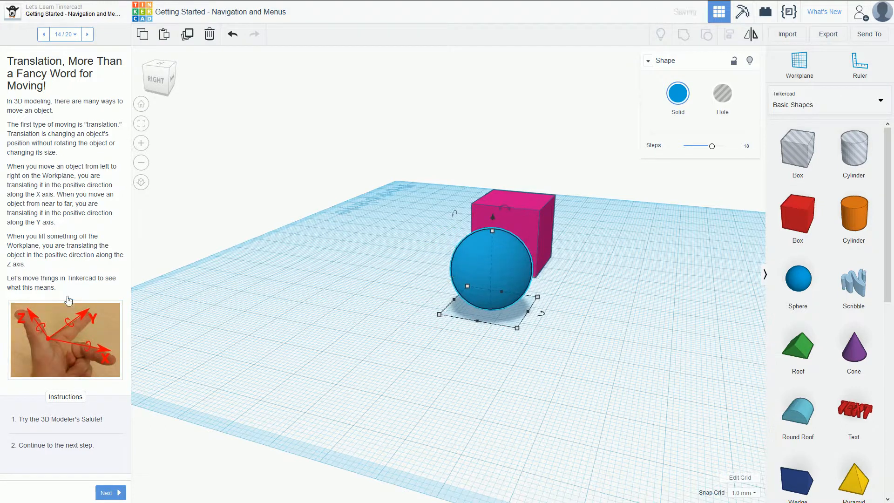
Step: Continue to lesson step 15, Translating Objects Along the Z Axis, and nudge the sphere nearer and to the left
{"action": "left_click", "coordinate": [87, 34]}
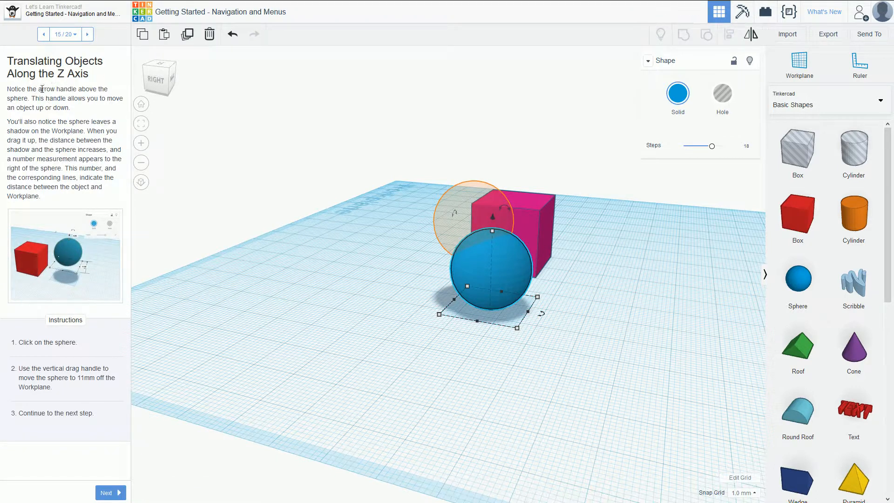
{"action": "key", "text": "Down"}
{"action": "key", "text": "Down"}
{"action": "key", "text": "Down"}
{"action": "key", "text": "Left"}
{"action": "key", "text": "Left"}
{"action": "key", "text": "Left"}
{"action": "key", "text": "Left"}
{"action": "key", "text": "Right"}
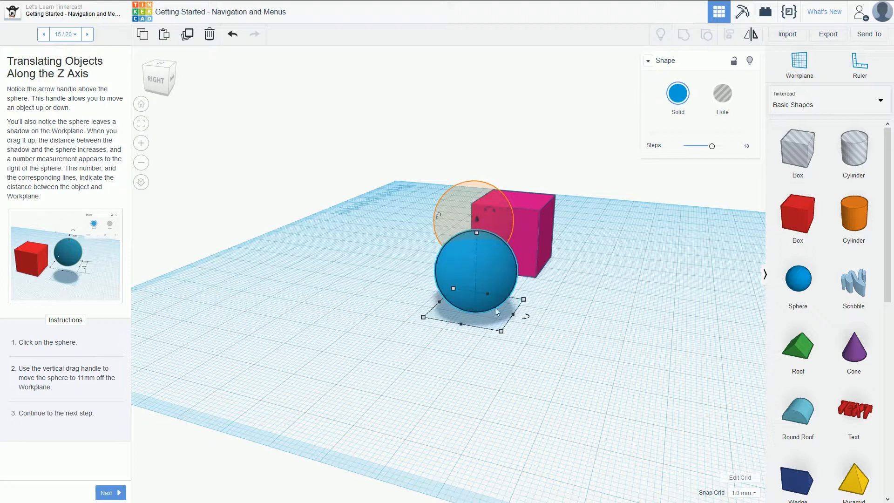
Step: Raise the blue sphere off the workplane along the Z axis, and lower it back down
{"action": "key", "text": "ctrl+Up"}
{"action": "key", "text": "ctrl+Up"}
{"action": "key", "text": "ctrl+Up"}
{"action": "key", "text": "ctrl+Up"}
{"action": "key", "text": "ctrl+Up"}
{"action": "key", "text": "ctrl+Up"}
{"action": "key", "text": "ctrl+Up"}
{"action": "key", "text": "ctrl+Up"}
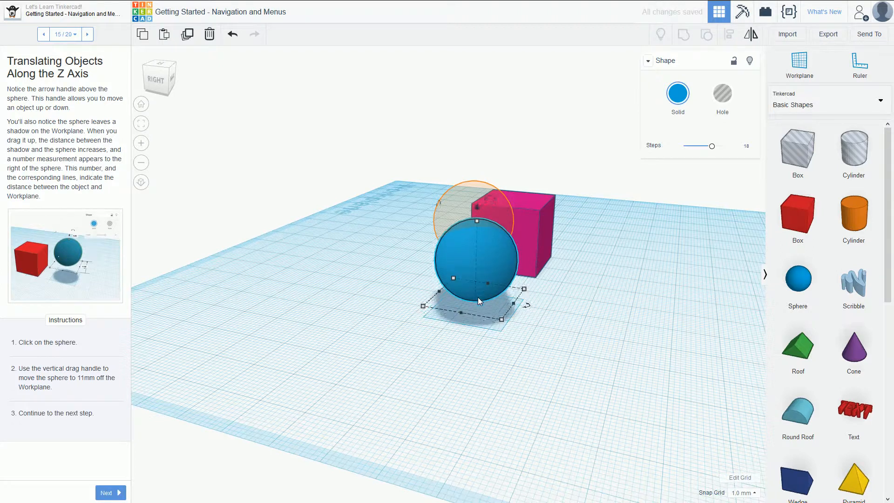
{"action": "key", "text": "ctrl+Down"}
{"action": "key", "text": "ctrl+Down"}
{"action": "key", "text": "ctrl+Down"}
{"action": "key", "text": "ctrl+Down"}
{"action": "key", "text": "ctrl+Down"}
{"action": "key", "text": "ctrl+Down"}
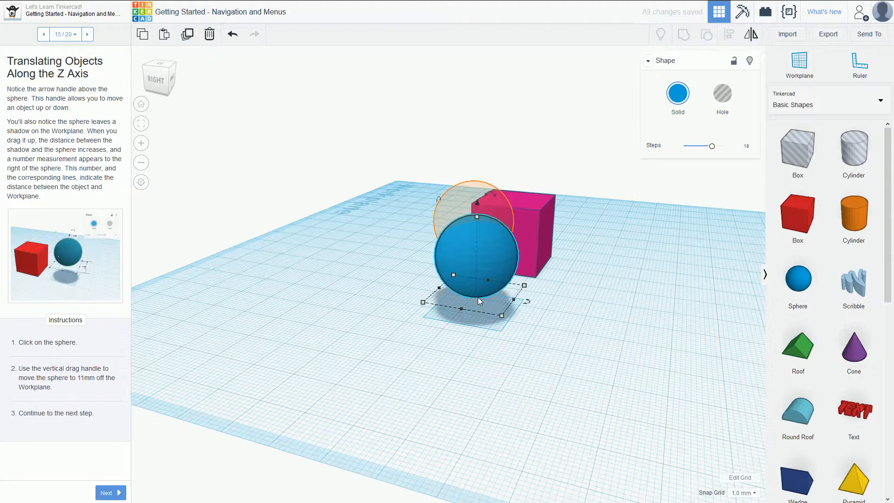
{"action": "key", "text": "ctrl+Down"}
Step: Nudge the blue sphere backward and slightly left to line it up beneath the orange hint
{"action": "key", "text": "Up"}
{"action": "key", "text": "Up"}
{"action": "key", "text": "Up"}
{"action": "key", "text": "Up"}
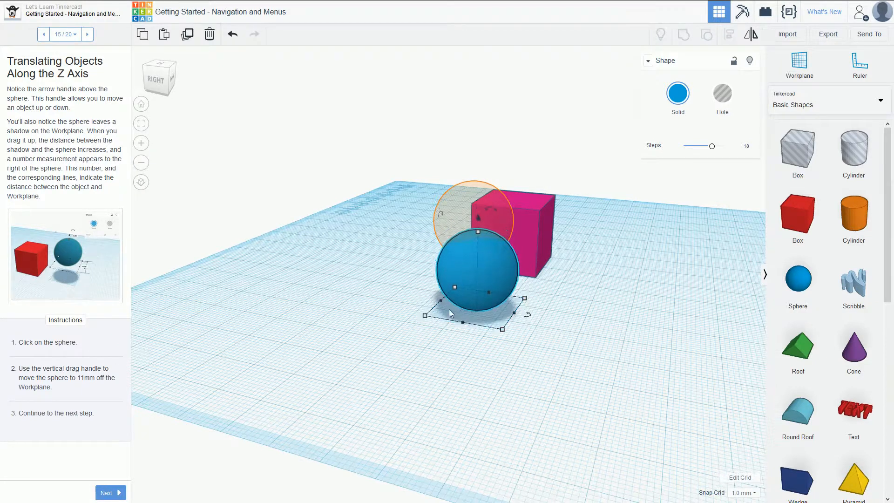
{"action": "key", "text": "Left"}
{"action": "key", "text": "Left"}
{"action": "key", "text": "Left"}
{"action": "key", "text": "Right"}
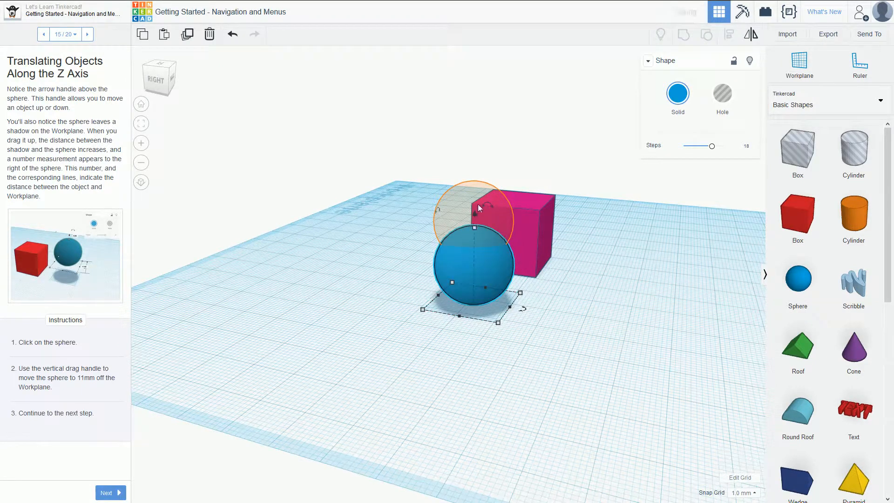
{"action": "left_click_drag", "start_coordinate": [476, 213], "coordinate": [468, 191]}
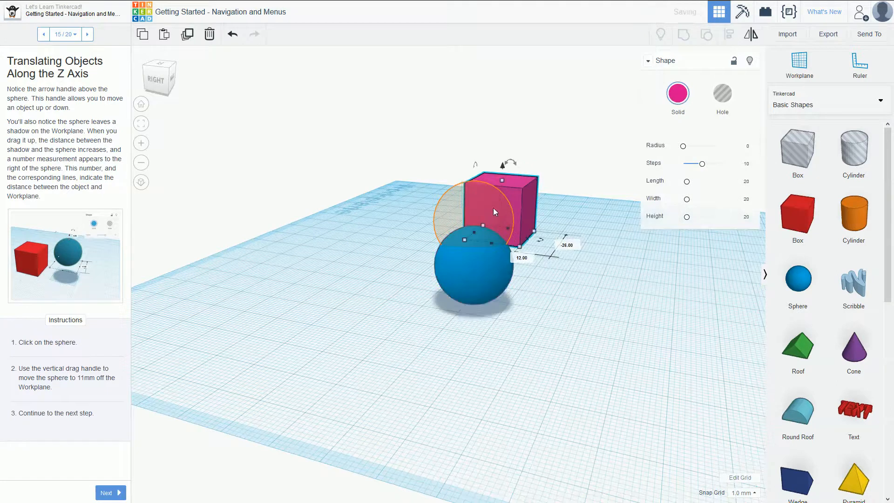
{"action": "left_click", "coordinate": [463, 272]}
{"action": "key", "text": "ctrl+z"}
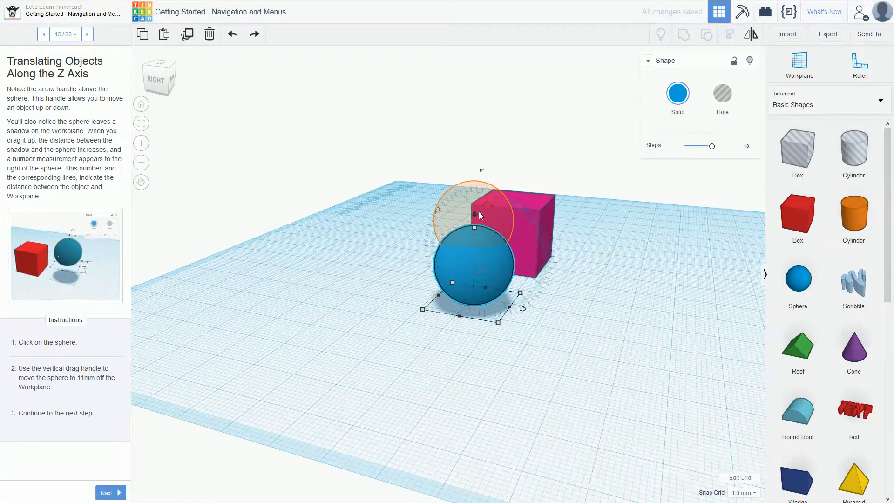
Step: Raise the blue sphere along the Z axis and set its height above the workplane to 11 mm
{"action": "left_click_drag", "start_coordinate": [475, 213], "coordinate": [475, 170]}
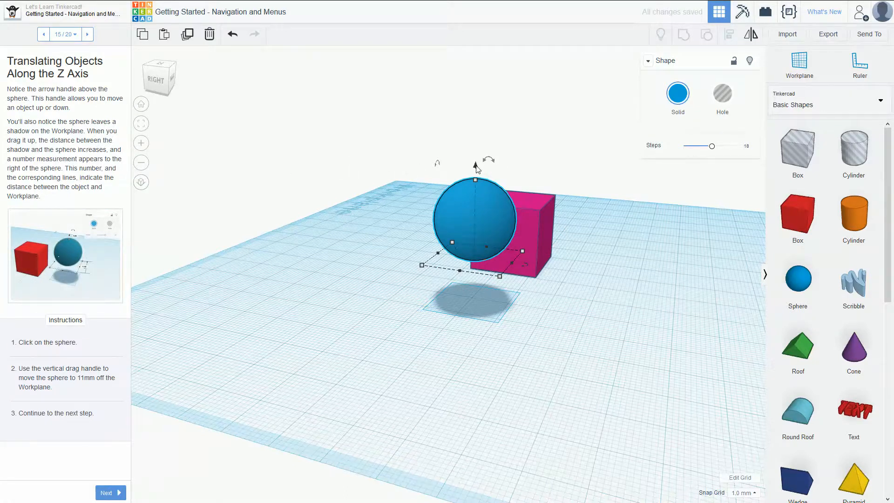
{"action": "left_click_drag", "start_coordinate": [475, 166], "coordinate": [475, 185]}
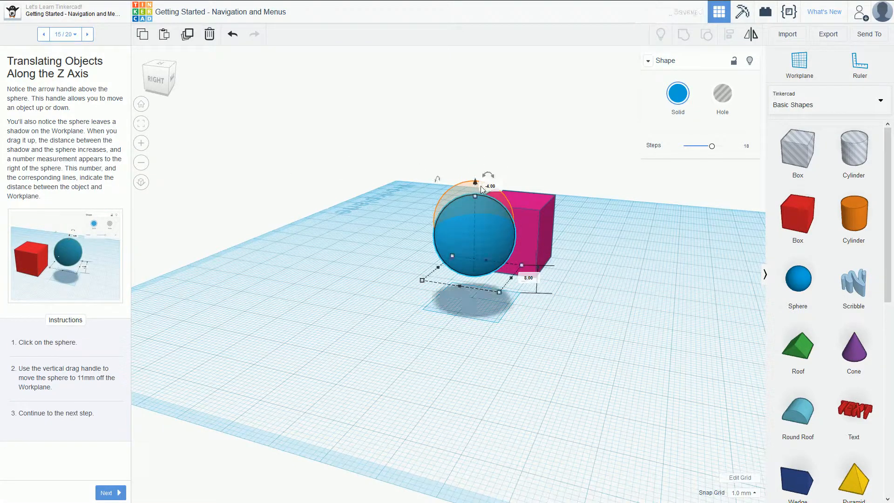
{"action": "left_click", "coordinate": [533, 279]}
{"action": "type", "text": "11"}
{"action": "key", "text": "Return"}
Step: Nudge the raised sphere left and slightly nearer to line it up with the orange hint
{"action": "right_click_drag", "start_coordinate": [560, 270], "coordinate": [767, 278]}
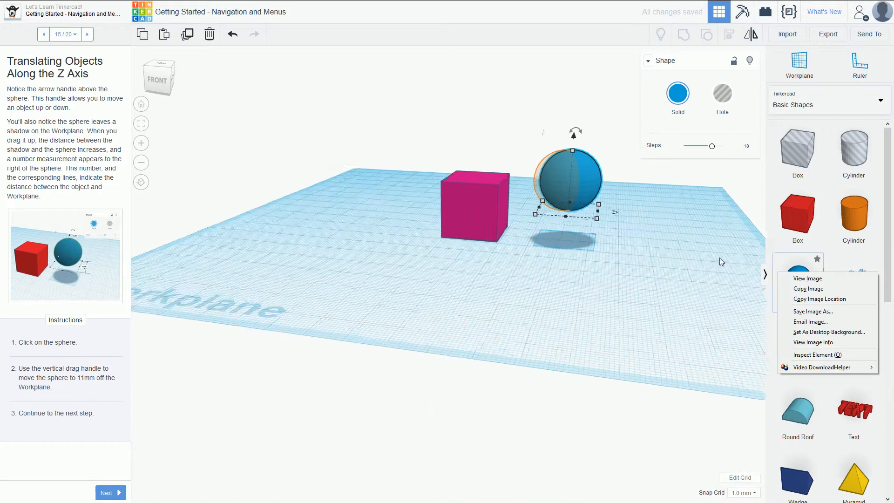
{"action": "left_click", "coordinate": [588, 175]}
{"action": "key", "text": "Left"}
{"action": "key", "text": "Left"}
{"action": "key", "text": "Down"}
{"action": "key", "text": "Down"}
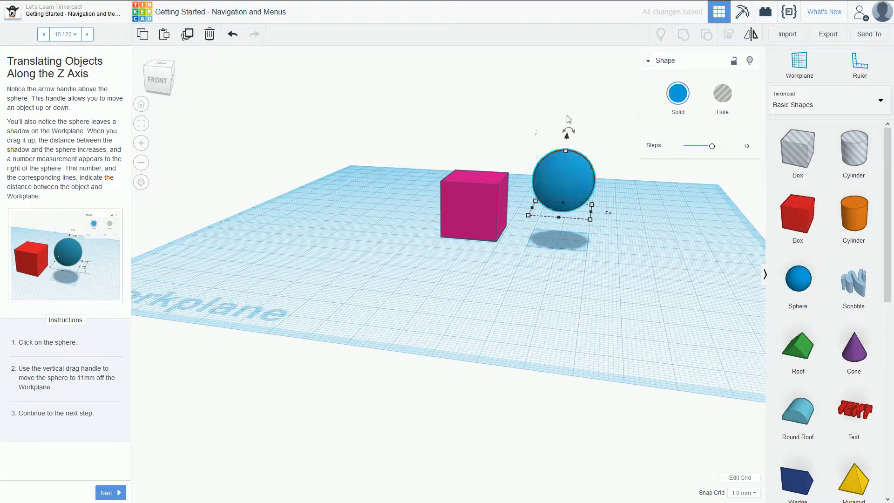
Step: Continue to lesson step 16 and move the sphere 30 mm so it sits centred on top of the cube, matching the orange hint
{"action": "left_click", "coordinate": [88, 35]}
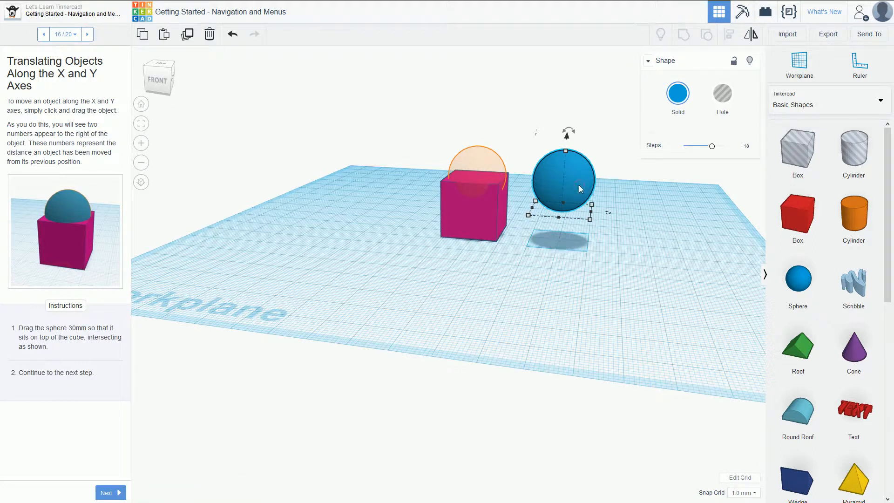
{"action": "left_click_drag", "start_coordinate": [576, 185], "coordinate": [485, 180]}
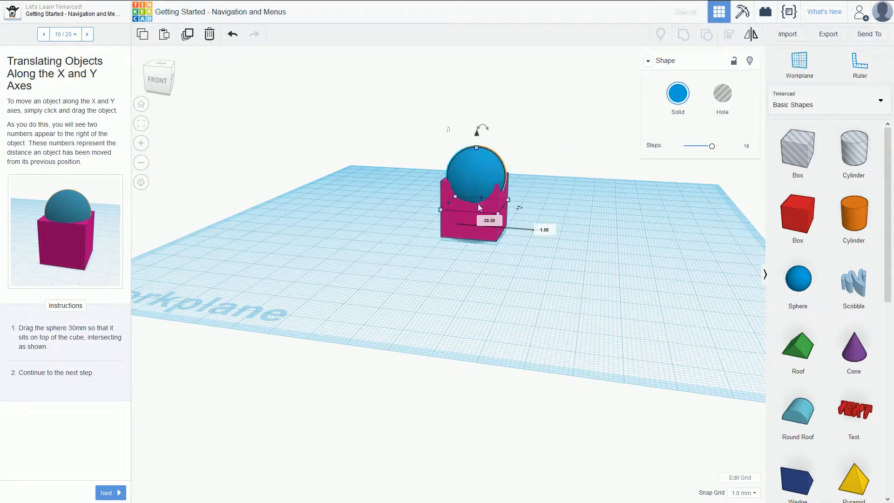
{"action": "left_click", "coordinate": [546, 230]}
{"action": "key", "text": "Return"}
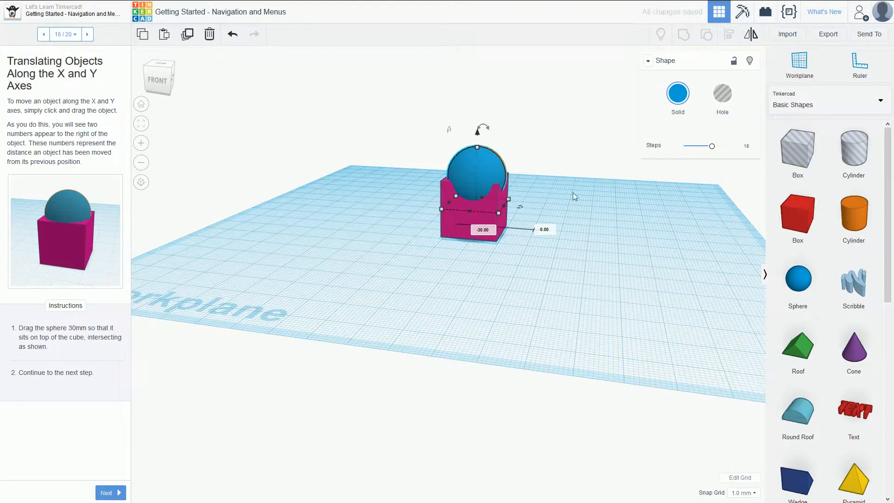
{"action": "right_click_drag", "start_coordinate": [578, 168], "coordinate": [478, 242]}
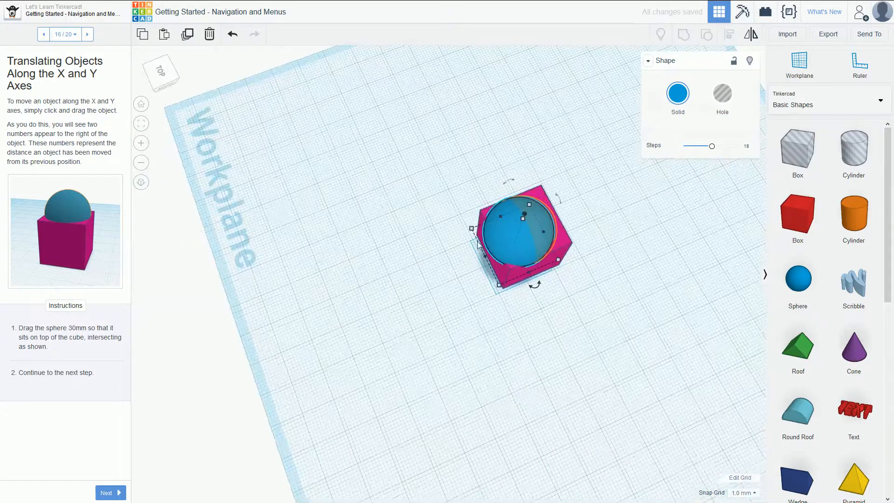
{"action": "key", "text": "Right"}
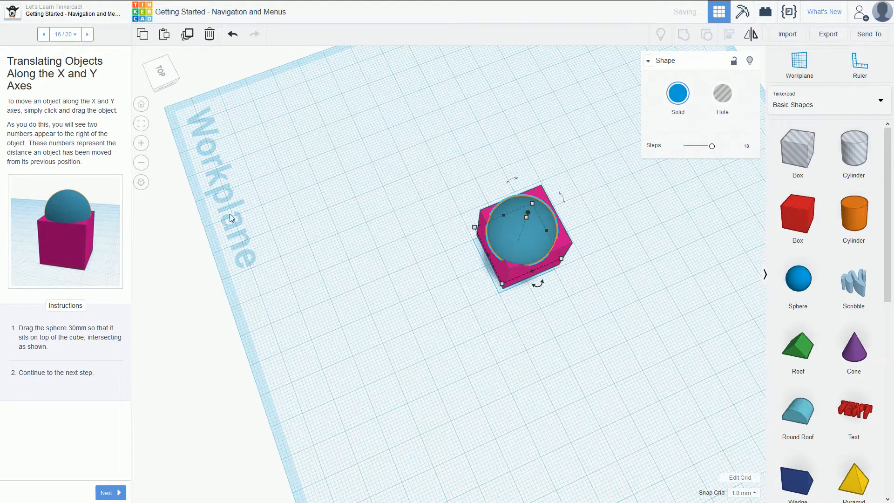
Step: Continue to lesson step 17, The Hole Property, and turn the blue sphere into a hole
{"action": "left_click", "coordinate": [117, 495]}
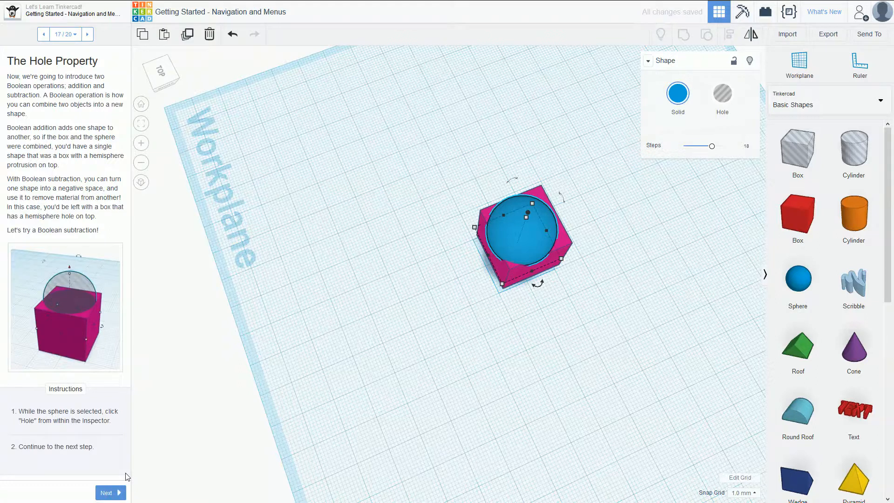
{"action": "right_click_drag", "start_coordinate": [335, 378], "coordinate": [404, 288]}
{"action": "mouse_move", "coordinate": [614, 302]}
{"action": "right_mouse_down"}
{"action": "mouse_move", "coordinate": [663, 319]}
{"action": "mouse_move", "coordinate": [623, 288]}
{"action": "right_mouse_up"}
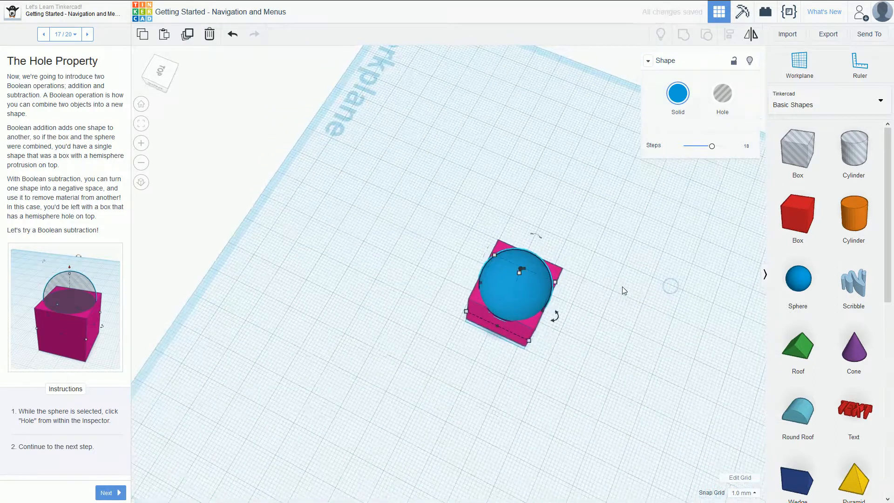
{"action": "left_click", "coordinate": [678, 95]}
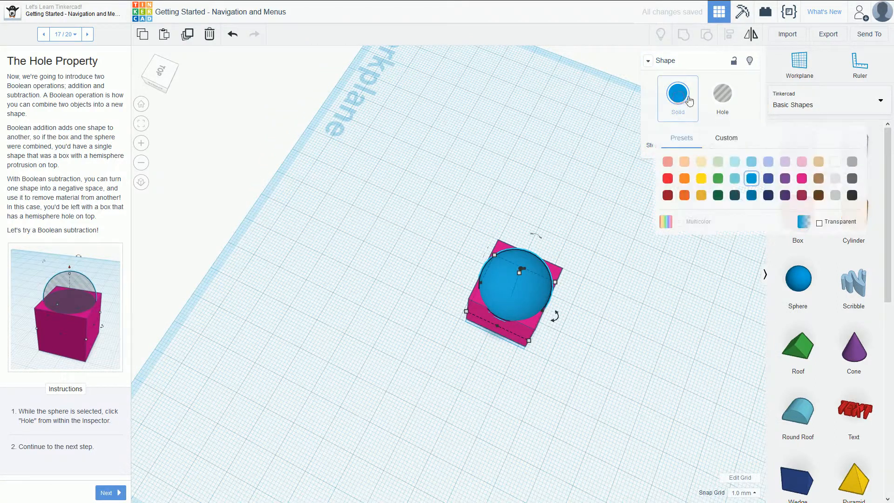
{"action": "left_click", "coordinate": [731, 102]}
{"action": "right_click_drag", "start_coordinate": [618, 208], "coordinate": [242, 164]}
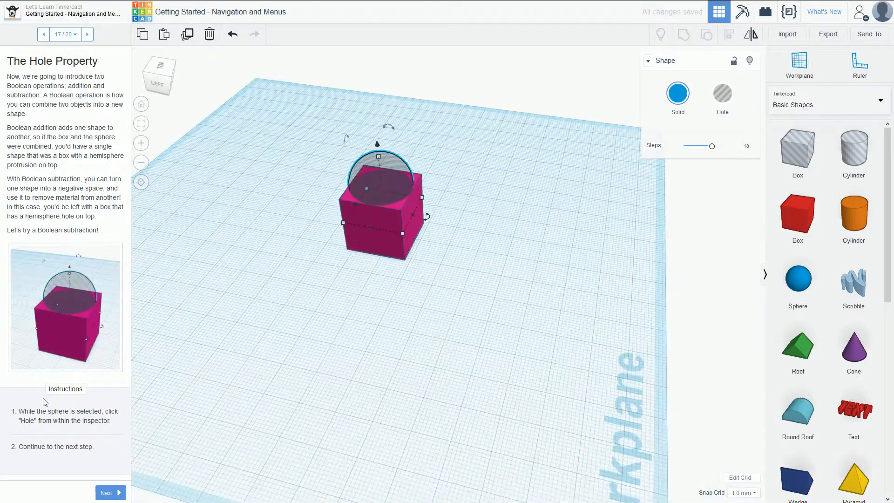
{"action": "right_click_drag", "start_coordinate": [337, 214], "coordinate": [231, 194]}
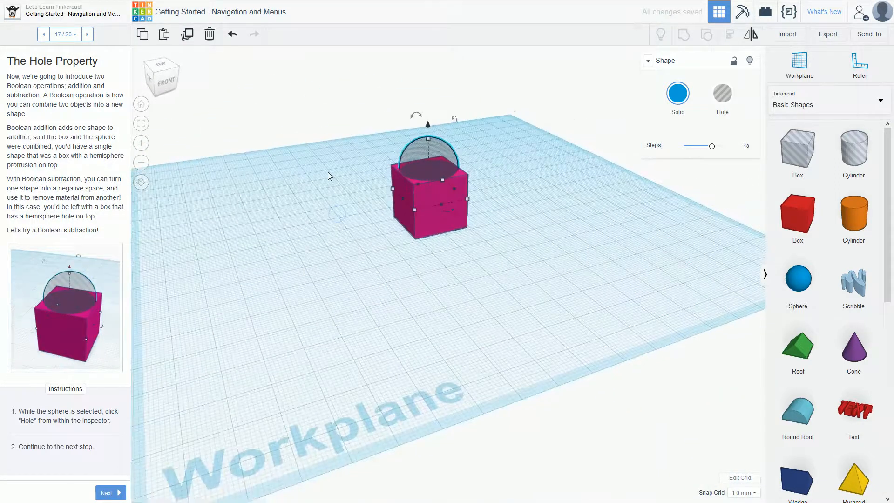
{"action": "right_click_drag", "start_coordinate": [328, 170], "coordinate": [329, 225]}
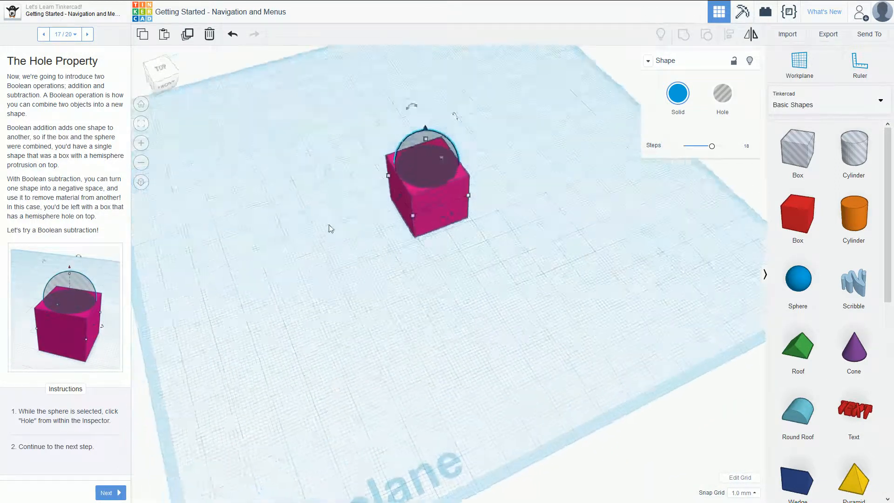
Step: Continue to lesson step 18, Selecting Multiple Shapes, and band-select the cube and the sphere hole
{"action": "left_click", "coordinate": [88, 34]}
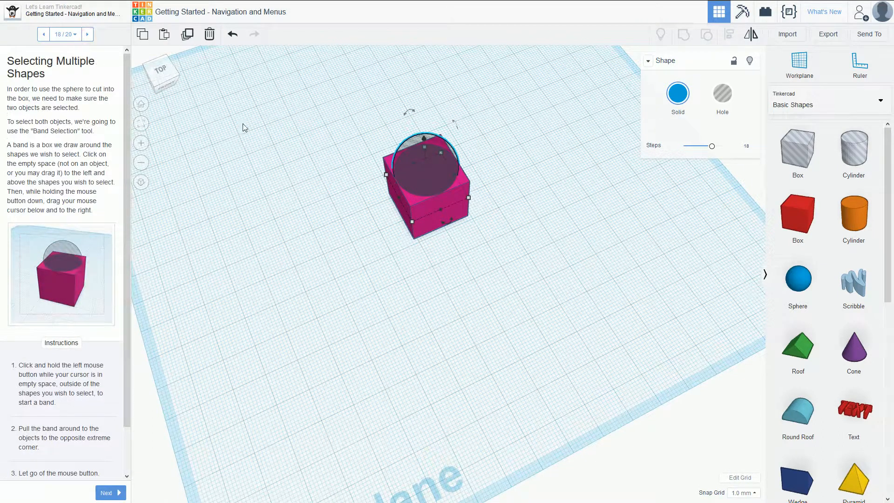
{"action": "right_click_drag", "start_coordinate": [387, 267], "coordinate": [378, 200]}
{"action": "left_click_drag", "start_coordinate": [343, 110], "coordinate": [507, 257]}
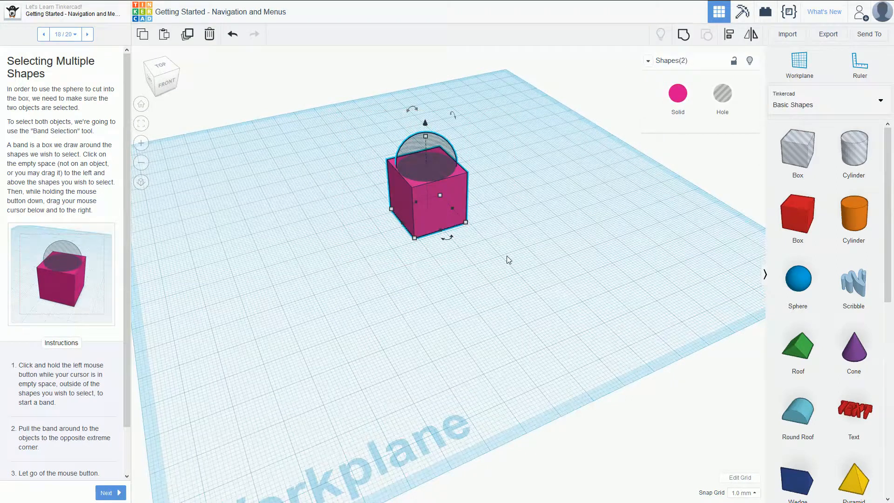
{"action": "left_click_drag", "start_coordinate": [335, 92], "coordinate": [549, 250]}
Step: Reselect the sphere hole and cube, first by adding one to the other and again by selecting everything on the workplane
{"action": "left_click", "coordinate": [424, 158]}
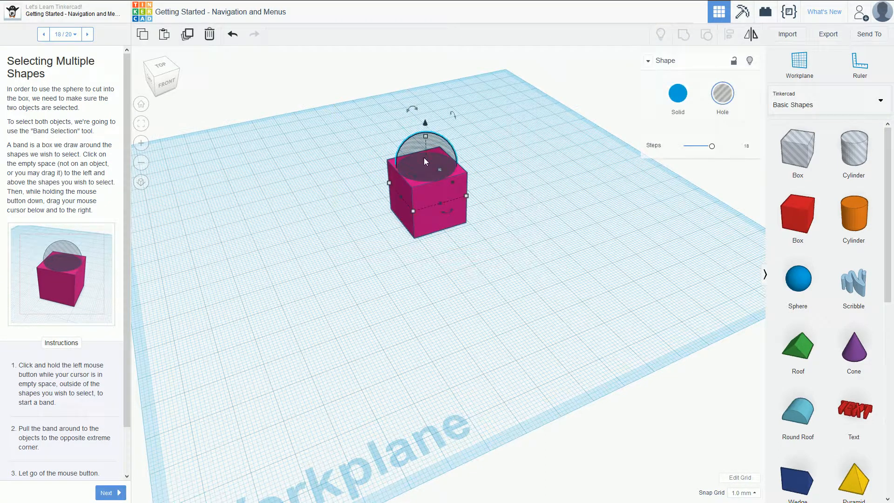
{"action": "left_click", "coordinate": [416, 222], "text": "shift"}
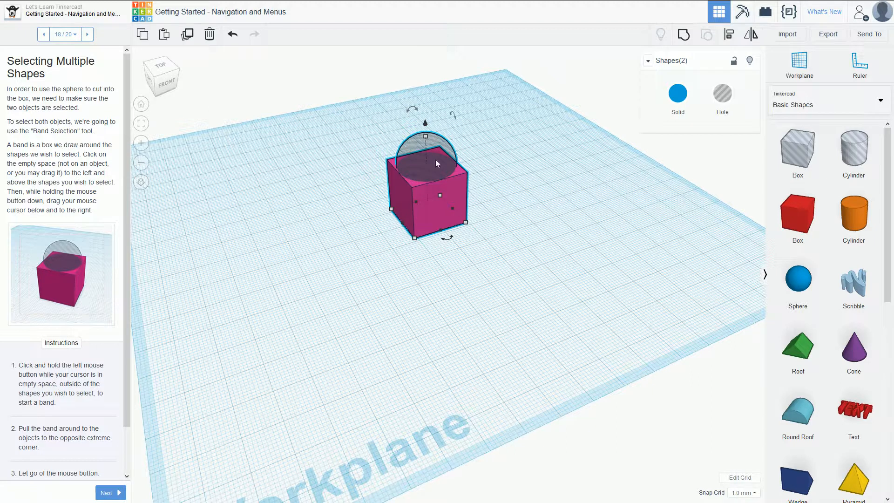
{"action": "left_click", "coordinate": [511, 184]}
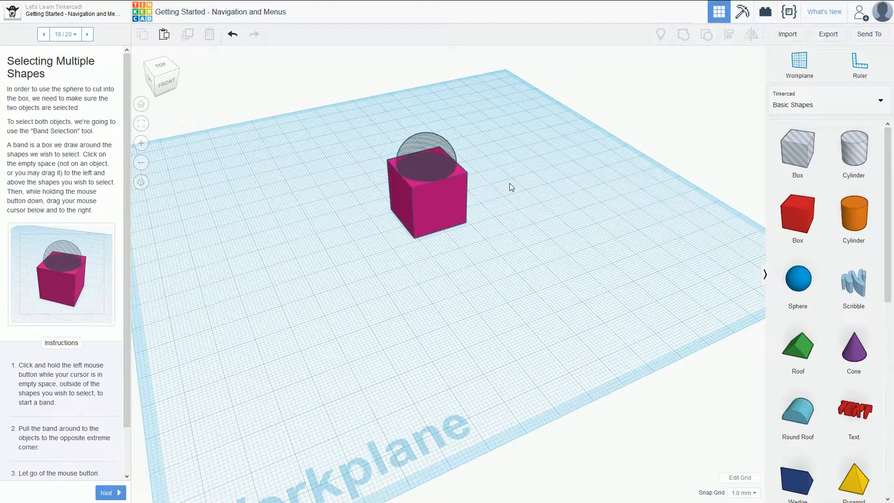
{"action": "key", "text": "ctrl+a"}
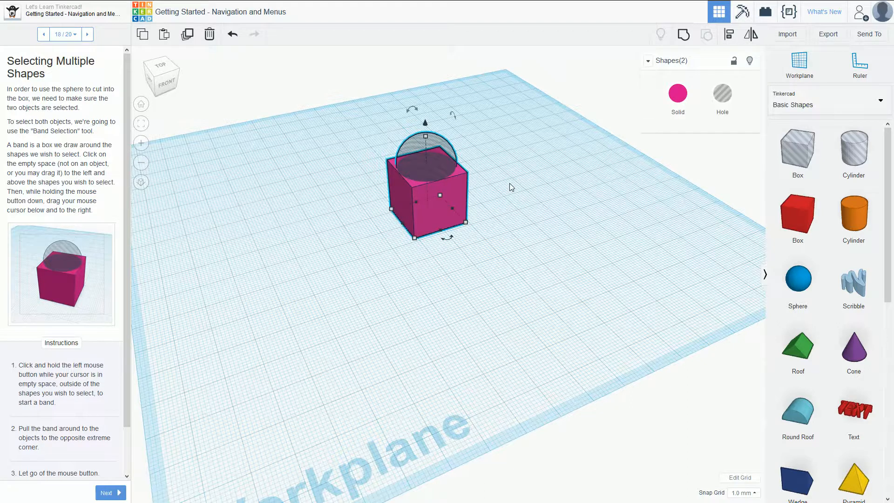
{"action": "scroll", "coordinate": [93, 338], "scroll_direction": "down", "scroll_amount": 2}
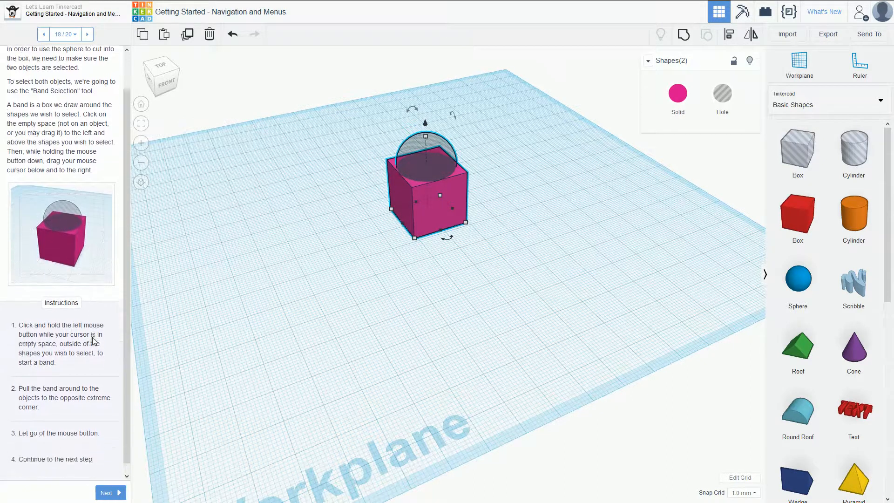
{"action": "scroll", "coordinate": [93, 338], "scroll_direction": "up", "scroll_amount": 2}
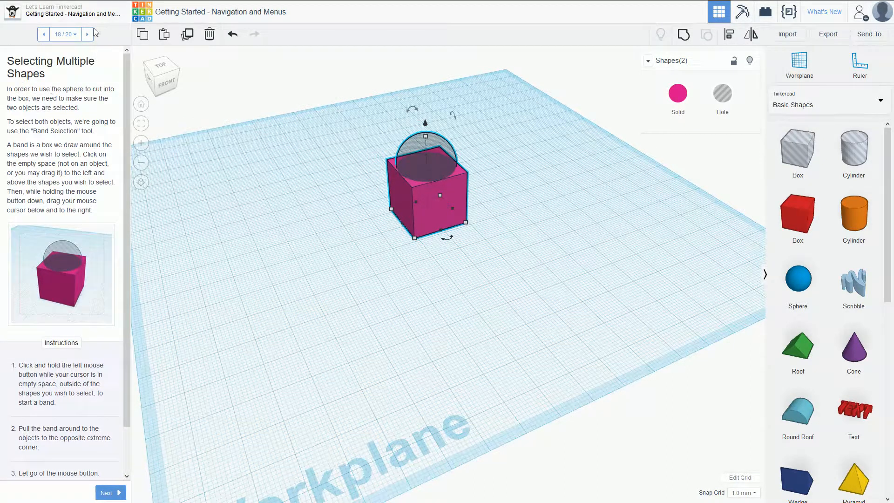
Step: Continue to lesson step 19 and group the cube with the sphere hole to cut a hemisphere out of its top
{"action": "left_click", "coordinate": [88, 34]}
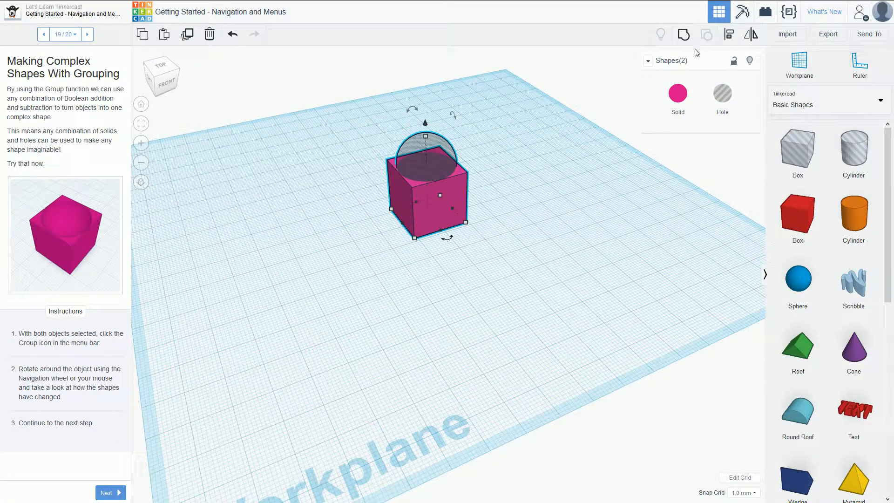
{"action": "left_click", "coordinate": [683, 34]}
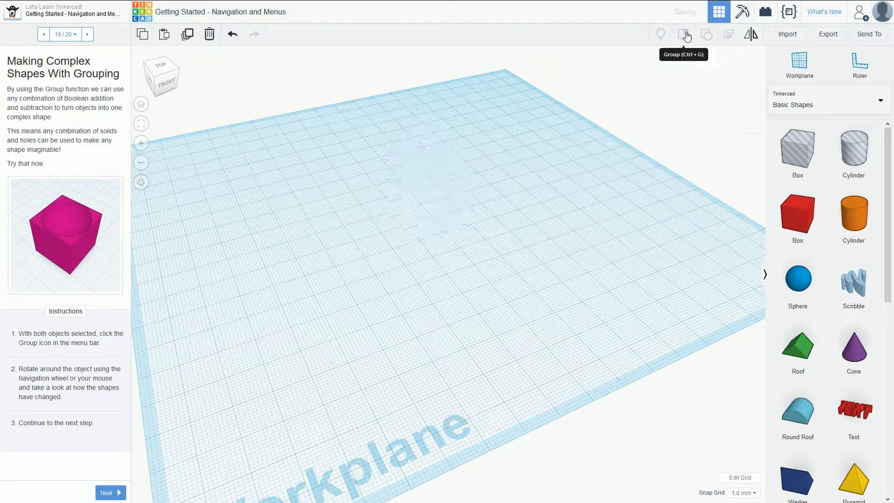
{"action": "left_click", "coordinate": [565, 197]}
{"action": "right_click_drag", "start_coordinate": [517, 128], "coordinate": [376, 138]}
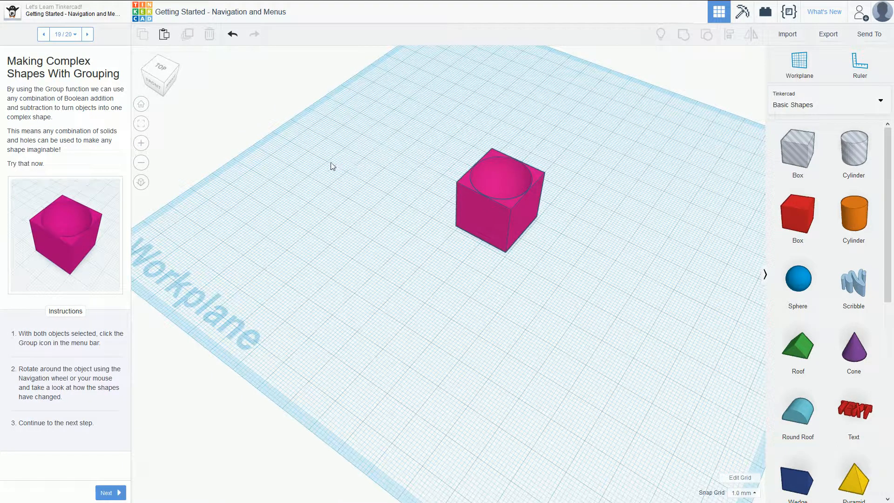
Step: Continue to the final lesson step, 20, and practise orbiting, panning and zooming around the hollowed cube
{"action": "left_click", "coordinate": [87, 34]}
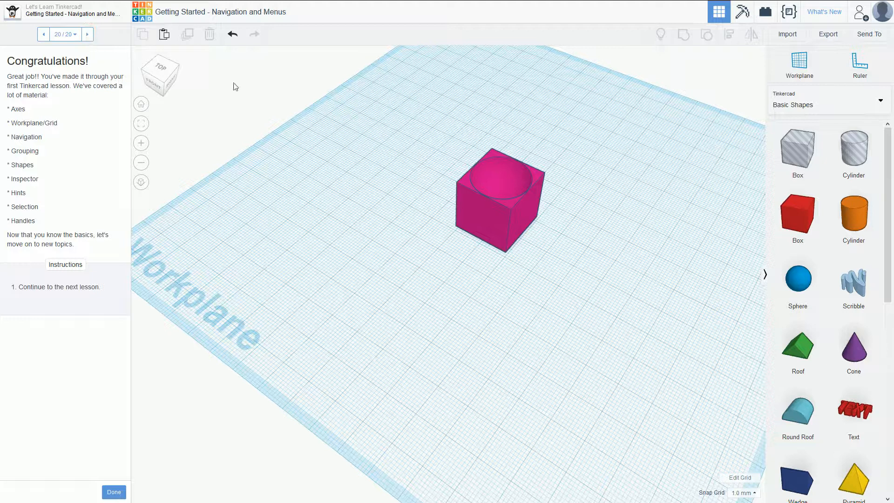
{"action": "mouse_move", "coordinate": [409, 267]}
{"action": "right_mouse_down"}
{"action": "mouse_move", "coordinate": [434, 221]}
{"action": "mouse_move", "coordinate": [507, 244]}
{"action": "mouse_move", "coordinate": [513, 199]}
{"action": "mouse_move", "coordinate": [393, 225]}
{"action": "mouse_move", "coordinate": [391, 273]}
{"action": "mouse_move", "coordinate": [521, 249]}
{"action": "mouse_move", "coordinate": [495, 202]}
{"action": "mouse_move", "coordinate": [399, 213]}
{"action": "mouse_move", "coordinate": [368, 247]}
{"action": "mouse_move", "coordinate": [403, 253]}
{"action": "right_mouse_up"}
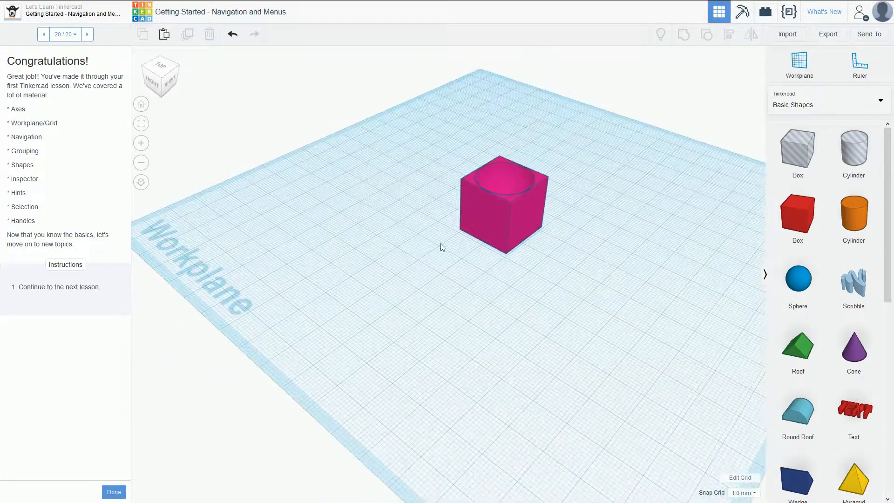
{"action": "middle_click_drag", "start_coordinate": [394, 262], "coordinate": [259, 292]}
{"action": "right_click_drag", "start_coordinate": [258, 287], "coordinate": [377, 321], "text": "shift"}
{"action": "left_click", "coordinate": [432, 270]}
{"action": "scroll", "coordinate": [421, 273], "scroll_direction": "down", "scroll_amount": 2}
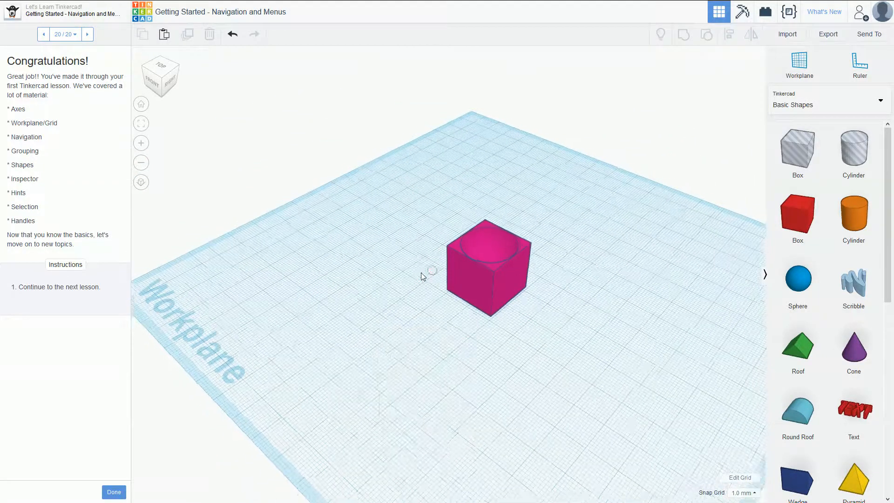
{"action": "scroll", "coordinate": [410, 277], "scroll_direction": "up", "scroll_amount": 4}
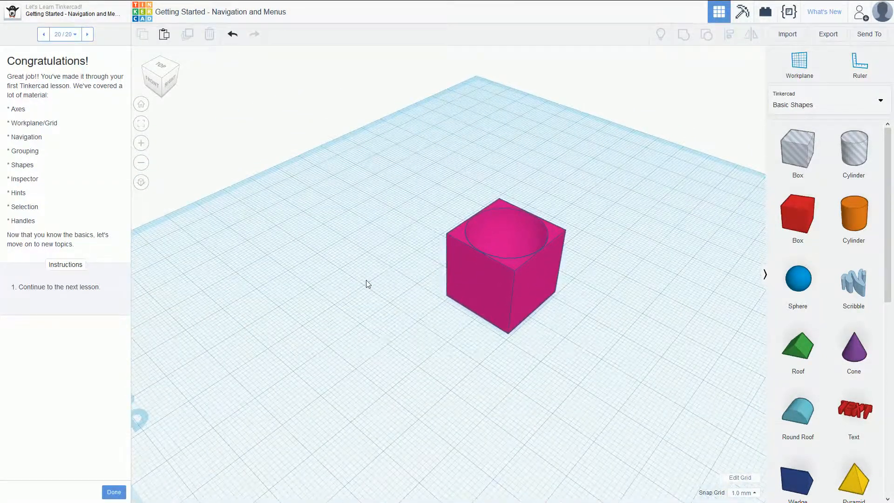